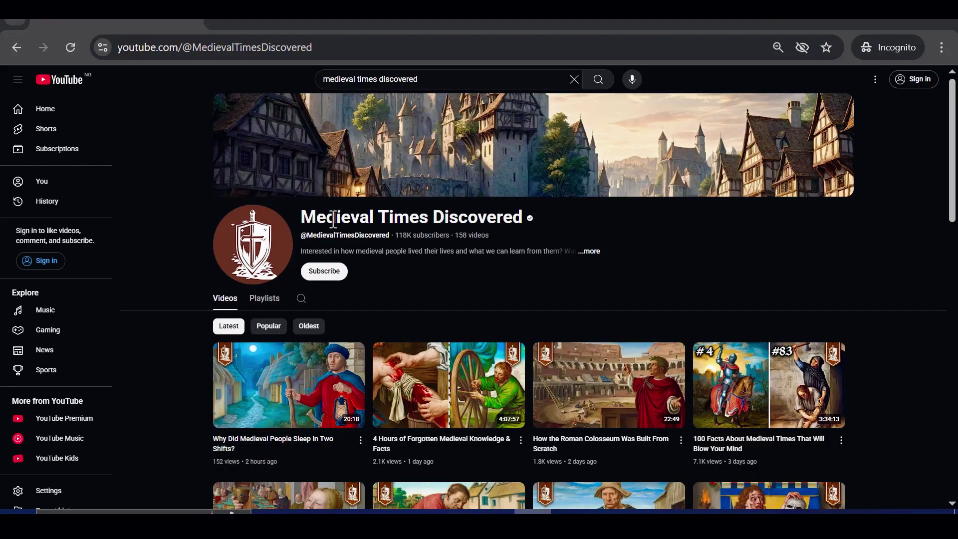
View the full description and statistics of the Medieval Times Discovered channel, including its join date and total views
drag(302, 218, 396, 220)
click(589, 252)
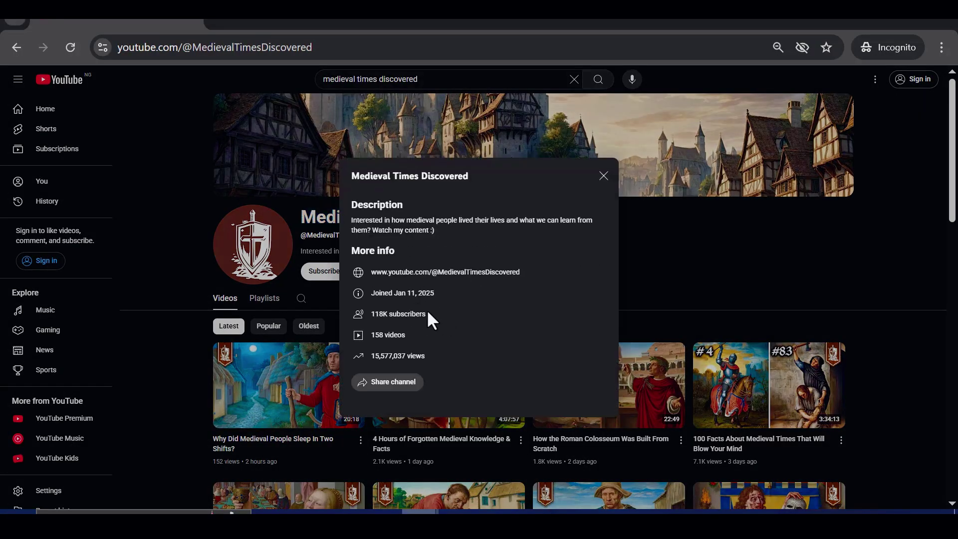
drag(425, 356, 370, 355)
click(603, 176)
Browse the Medieval Times Discovered channel's videos, examining their titles, thumbnails and view counts
scroll(342, 332, down, 15)
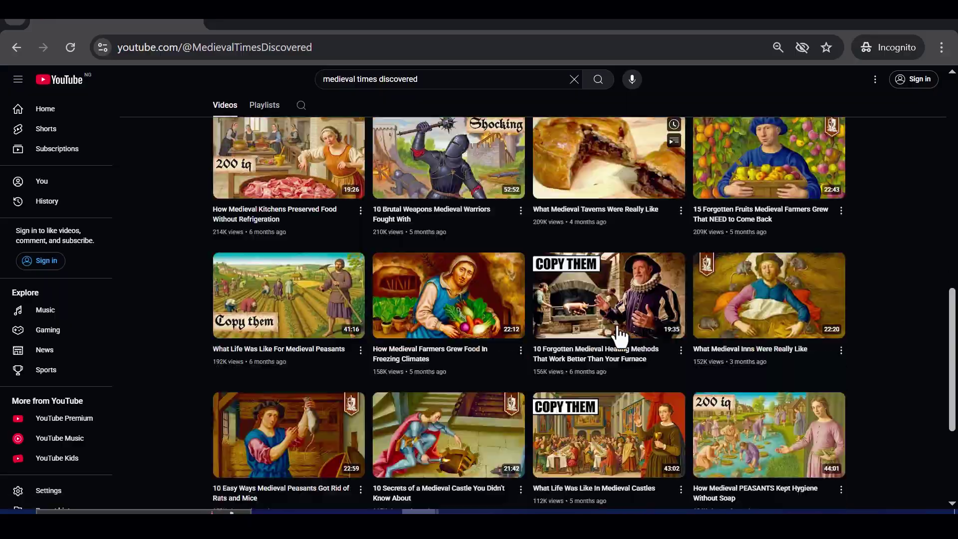
scroll(525, 384, down, 3)
scroll(413, 274, up, 8)
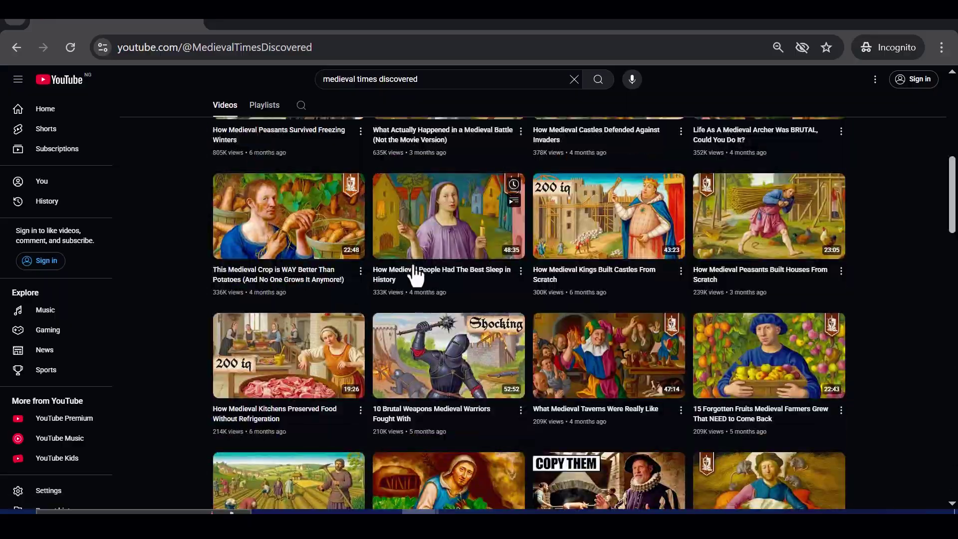
scroll(564, 357, down, 12)
scroll(563, 356, down, 5)
scroll(562, 358, up, 7)
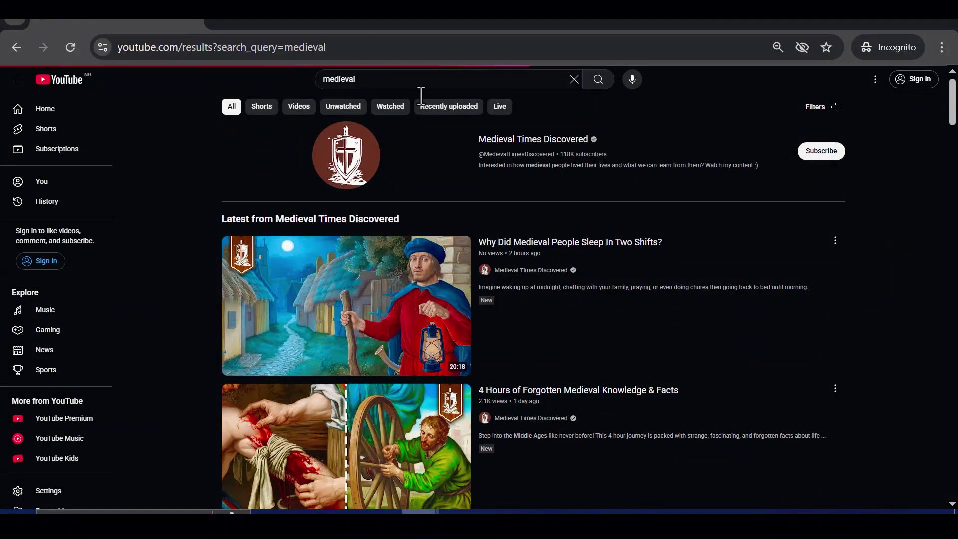
Look through the YouTube search results for "medieval" to compare videos from channels in the niche
scroll(449, 300, down, 2)
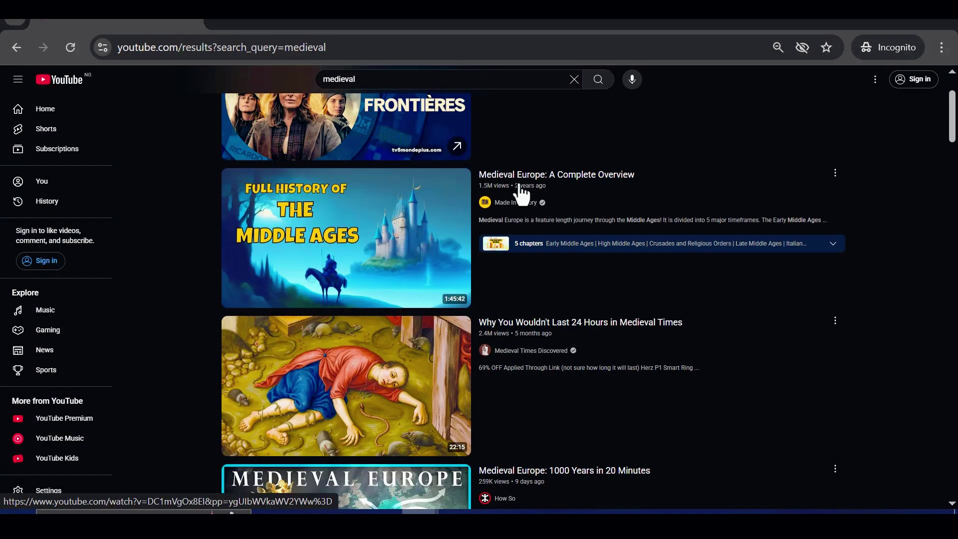
scroll(508, 195, down, 10)
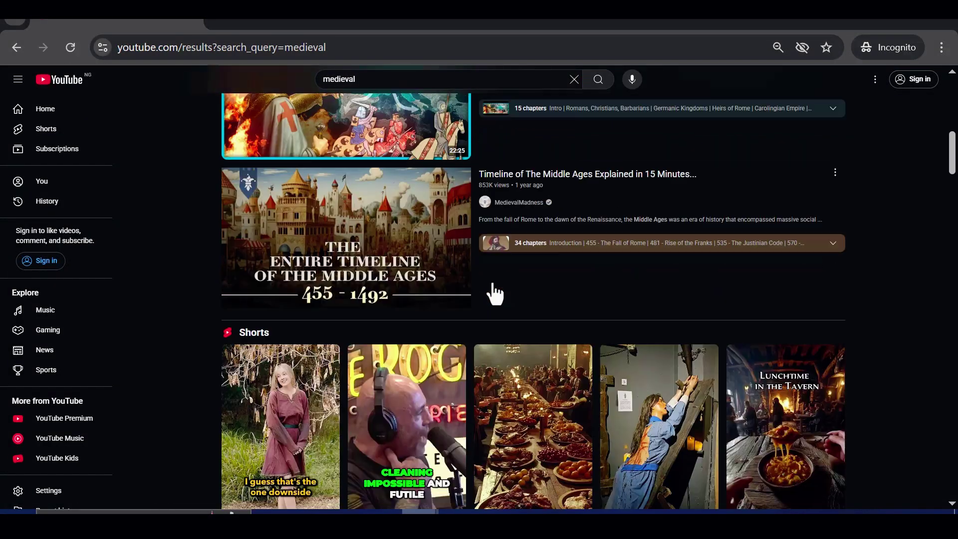
scroll(494, 293, down, 13)
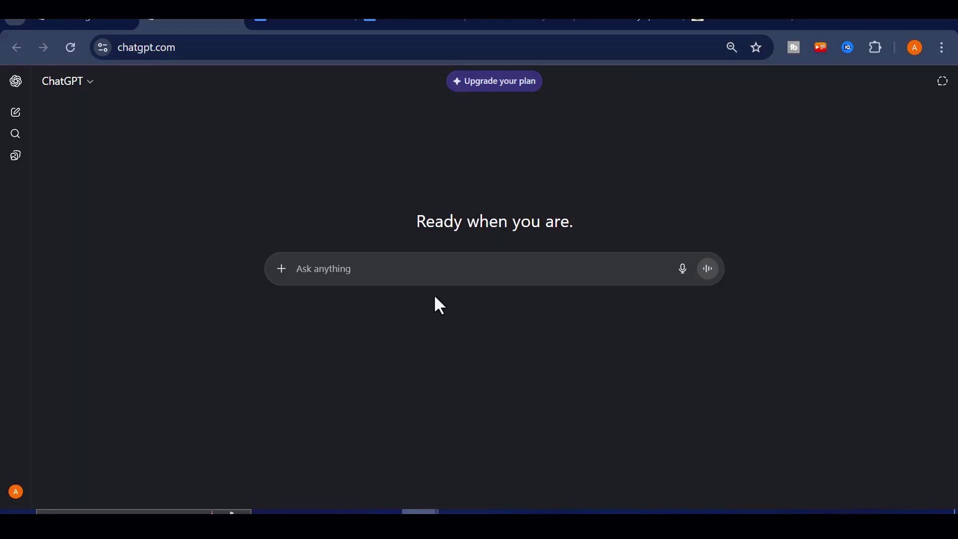
Switch from ChatGPT to the Google Docs file MEDIEVAL HISTORY PROMPTS BY AI PIPELINE and look through its prompts
click(496, 277)
key(ctrl+4)
scroll(395, 259, down, 10)
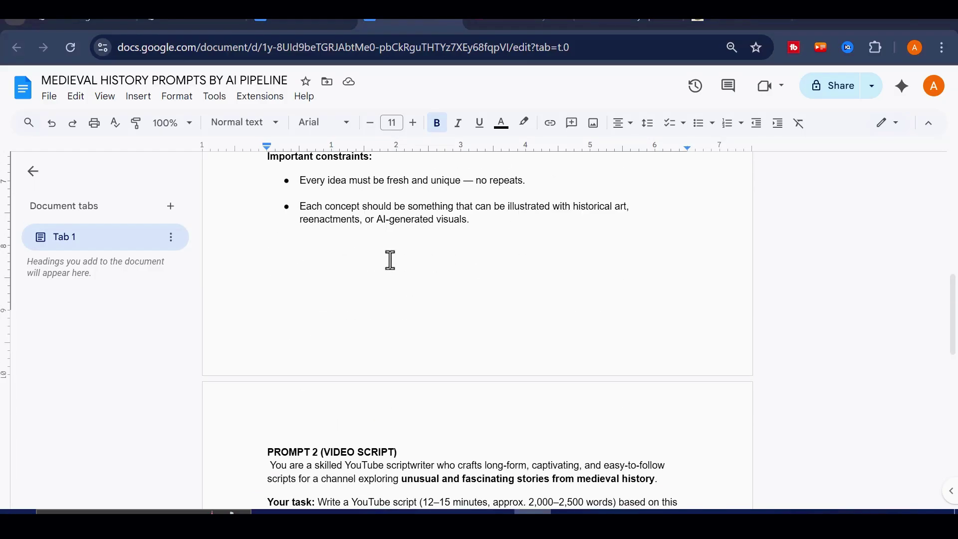
scroll(391, 261, down, 12)
scroll(417, 295, up, 16)
scroll(420, 292, up, 5)
scroll(383, 306, down, 5)
scroll(291, 238, up, 2)
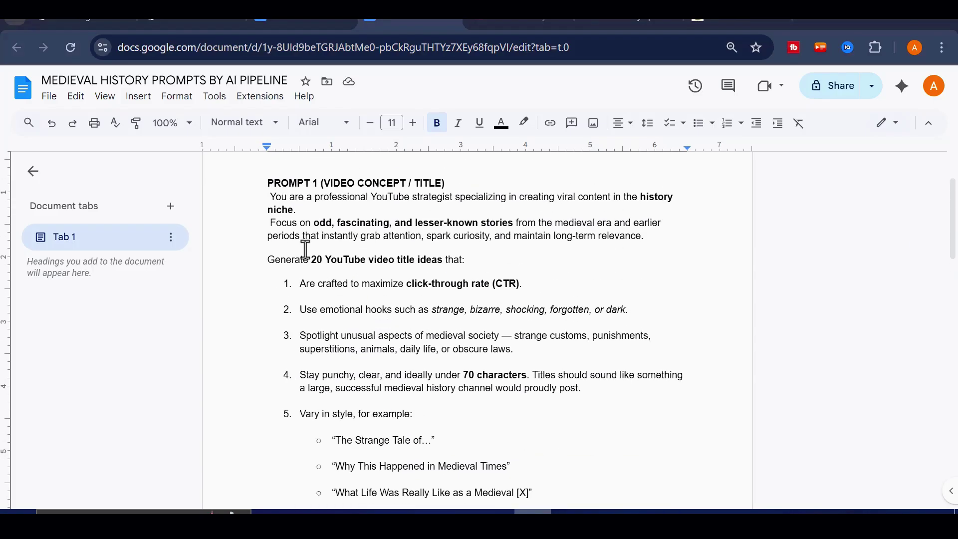
Copy the full text of PROMPT 1 (VIDEO CONCEPT / TITLE) without its heading
drag(269, 199, 412, 266)
scroll(367, 280, down, 8)
scroll(509, 310, up, 9)
right_click(412, 264)
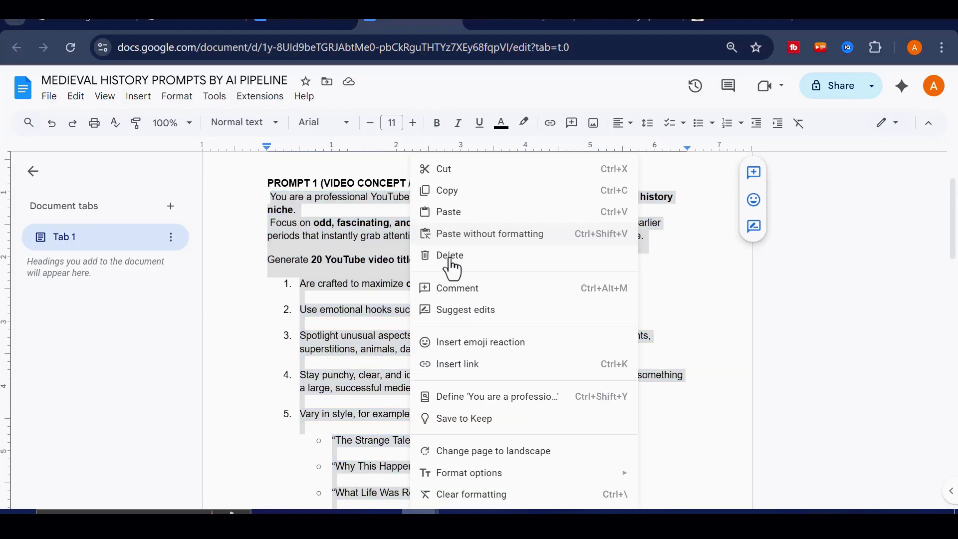
click(456, 194)
Return to ChatGPT, paste the copied prompt requesting 20 YouTube video title ideas, and send it
key(ctrl+shift+Tab)
key(ctrl+shift+Tab)
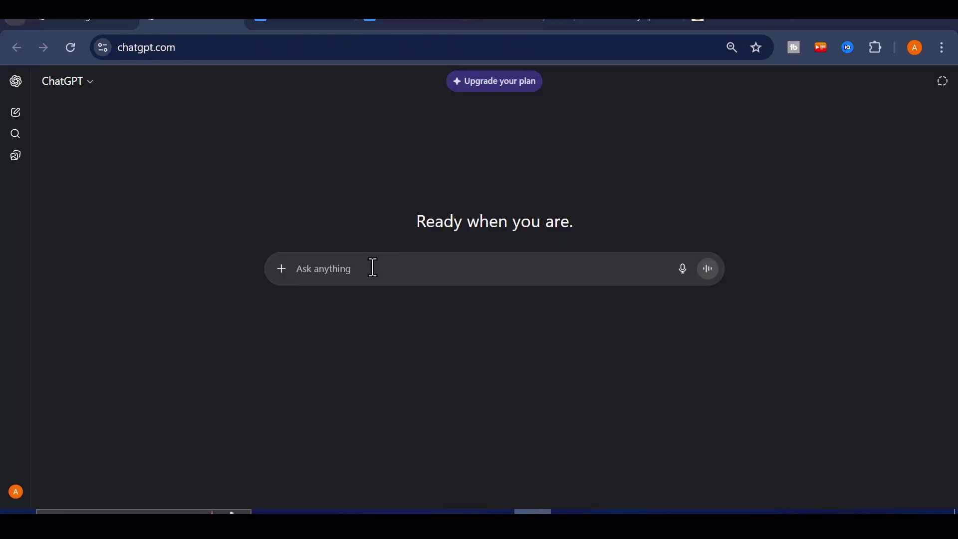
right_click(388, 278)
click(407, 337)
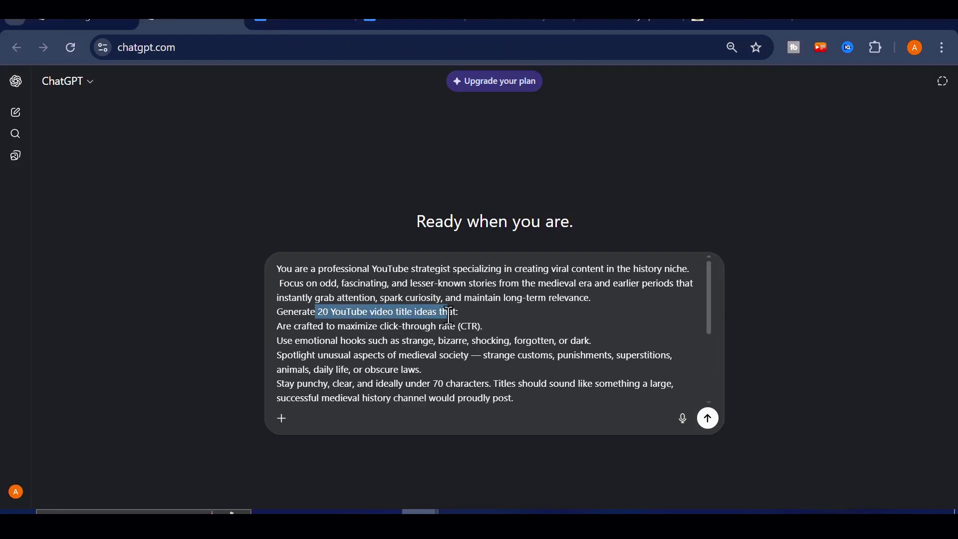
key(Return)
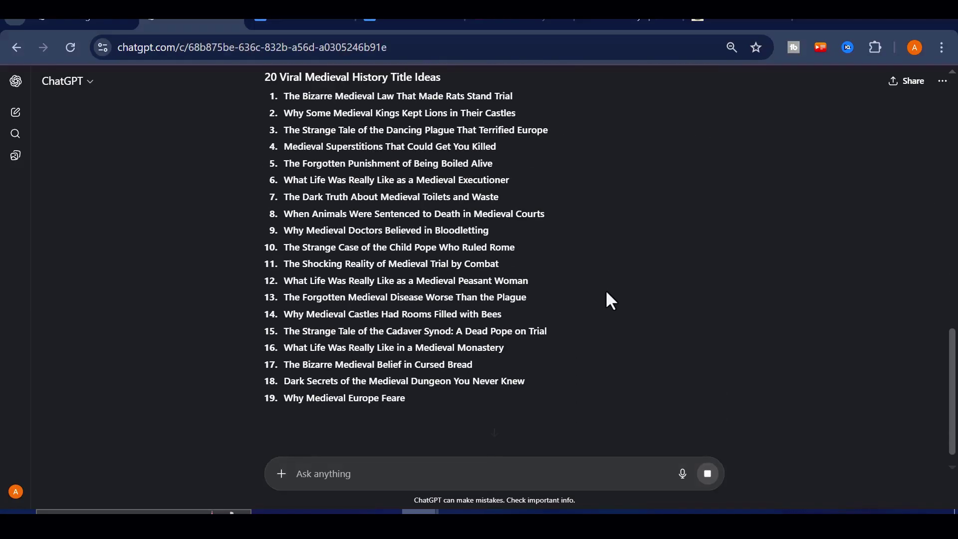
Review the generated title ideas and select the title "The Bizarre Medieval Law That Made Rats Stand Trial"
scroll(607, 306, up, 4)
drag(266, 179, 475, 269)
scroll(598, 286, up, 4)
click(597, 286)
scroll(597, 286, up, 3)
scroll(558, 329, down, 7)
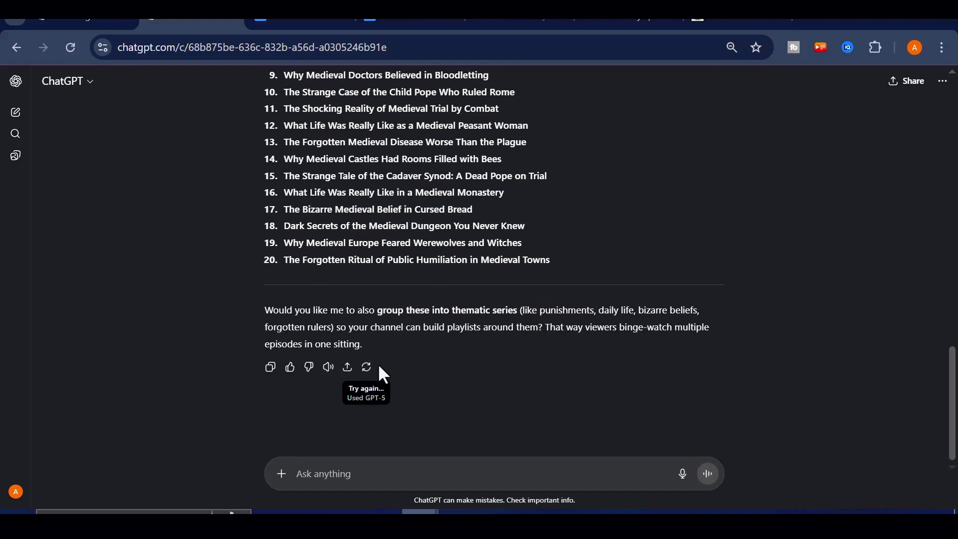
scroll(379, 368, up, 4)
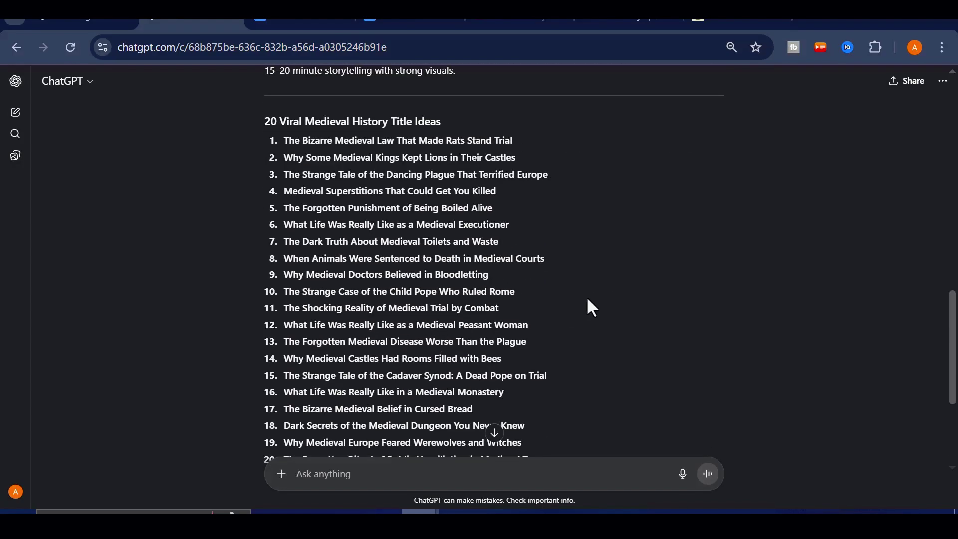
scroll(397, 150, up, 2)
drag(514, 240, 422, 242)
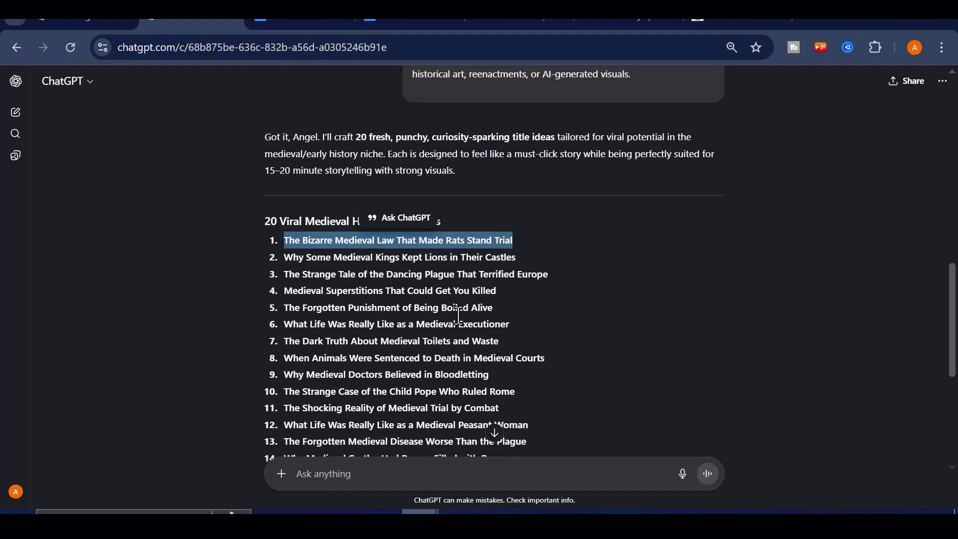
Copy the text of PROMPT 2 (VIDEO SCRIPT) from the prompts document and paste it into the ChatGPT message
key(ctrl+4)
scroll(359, 311, down, 5)
drag(359, 310, 426, 273)
scroll(380, 407, down, 10)
key(ctrl+2)
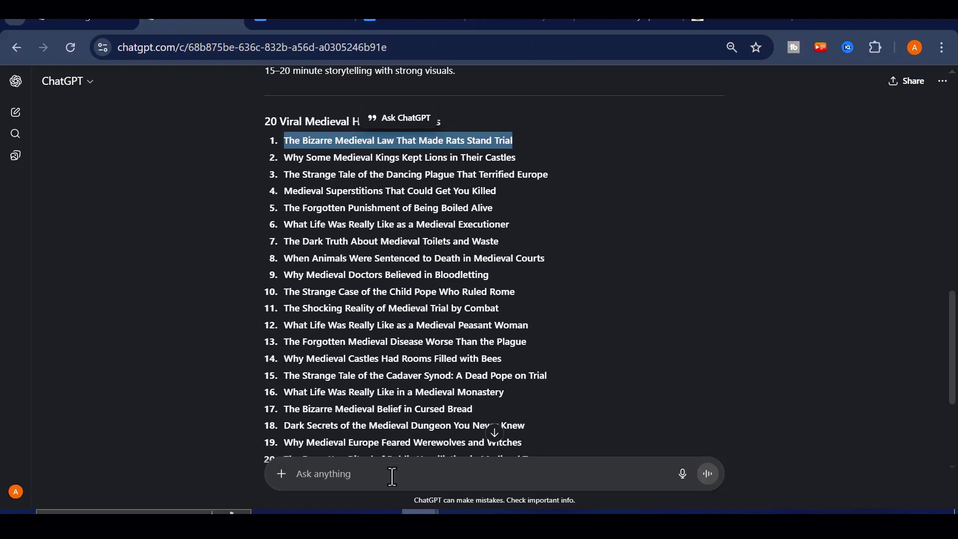
right_click(392, 477)
click(438, 321)
Replace "ADD YOUR VIDEO TITLE HERE" in the prompt with "The Bizarre Medieval Law That Made Rats Stand Trial" and send it
scroll(514, 239, up, 2)
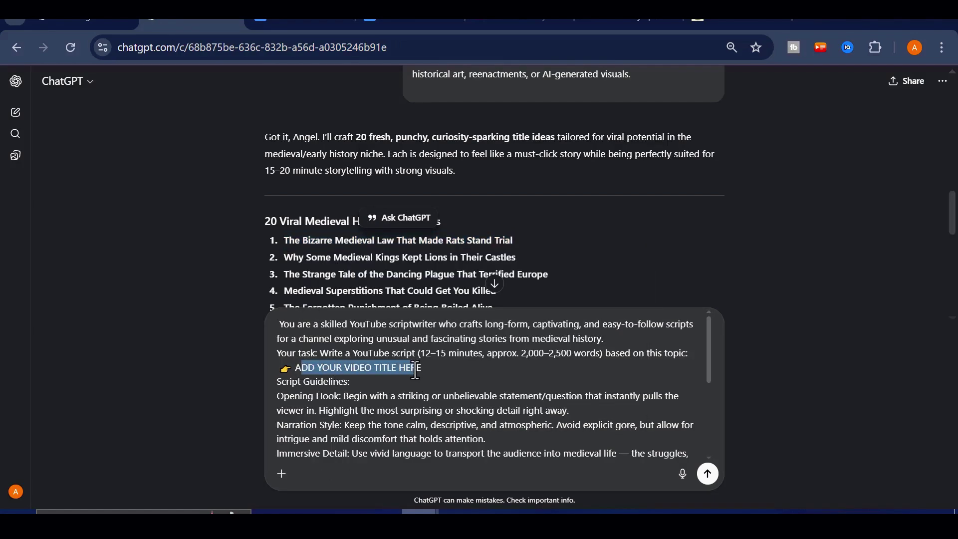
right_click(436, 377)
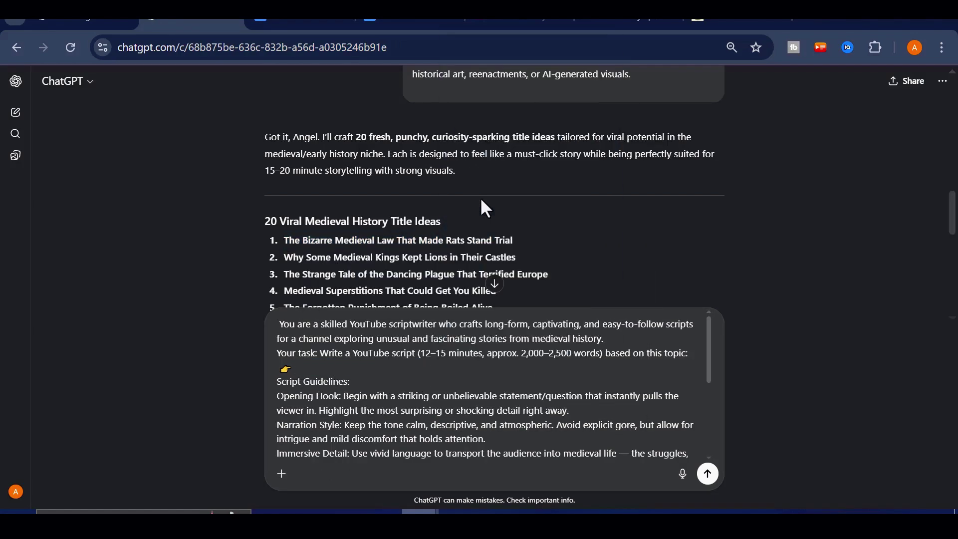
click(482, 223)
scroll(512, 382, down, 2)
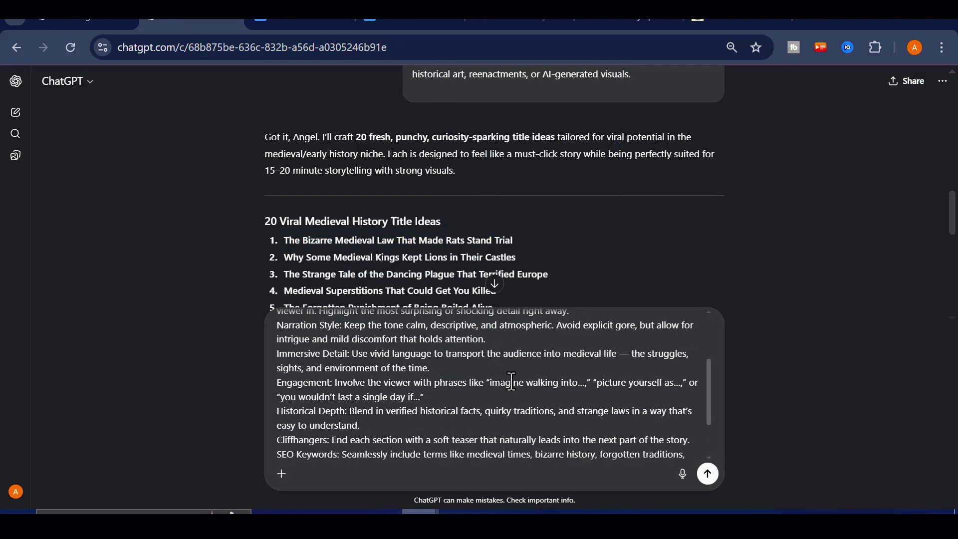
click(708, 474)
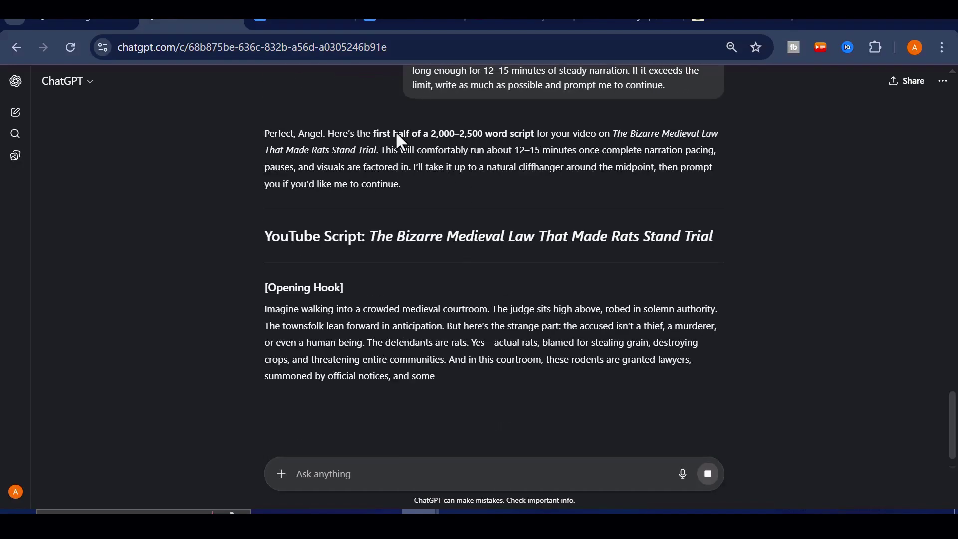
Copy the generated YouTube script from the ChatGPT reply, starting at the opening hook
scroll(409, 237, down, 5)
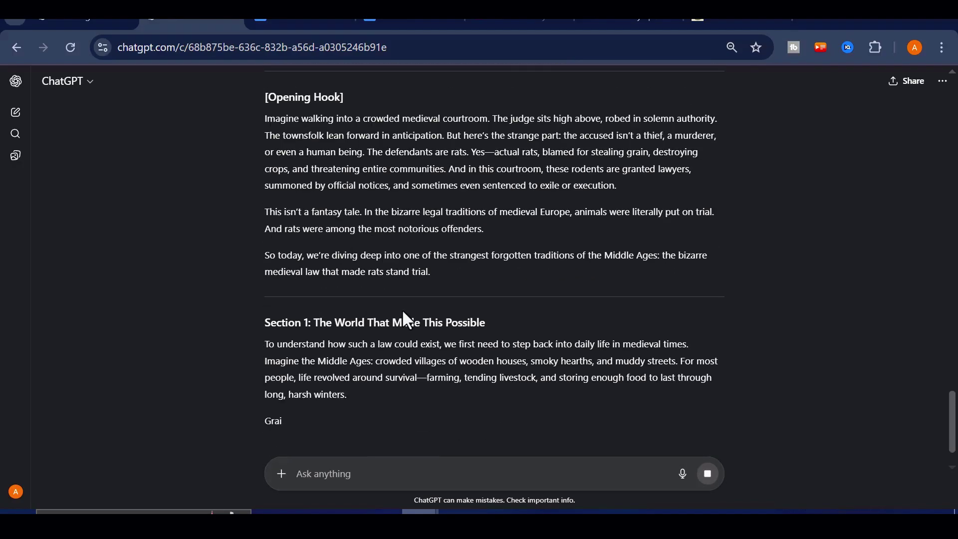
scroll(276, 220, up, 5)
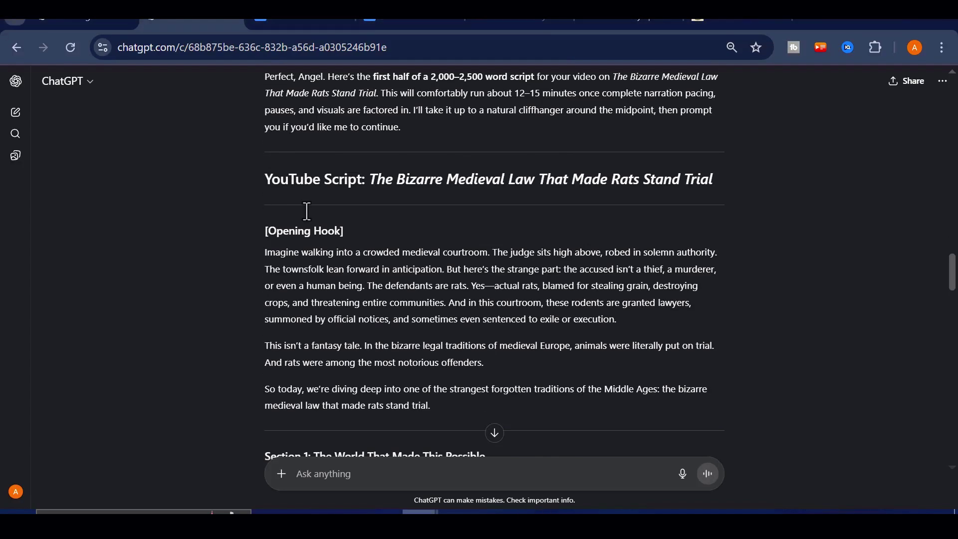
scroll(364, 279, down, 18)
drag(363, 278, 373, 175)
scroll(363, 280, down, 20)
right_click(375, 175)
click(397, 182)
scroll(611, 495, up, 4)
Switch to a blank Word document, paste the copied script into it, and return to its beginning
click(608, 512)
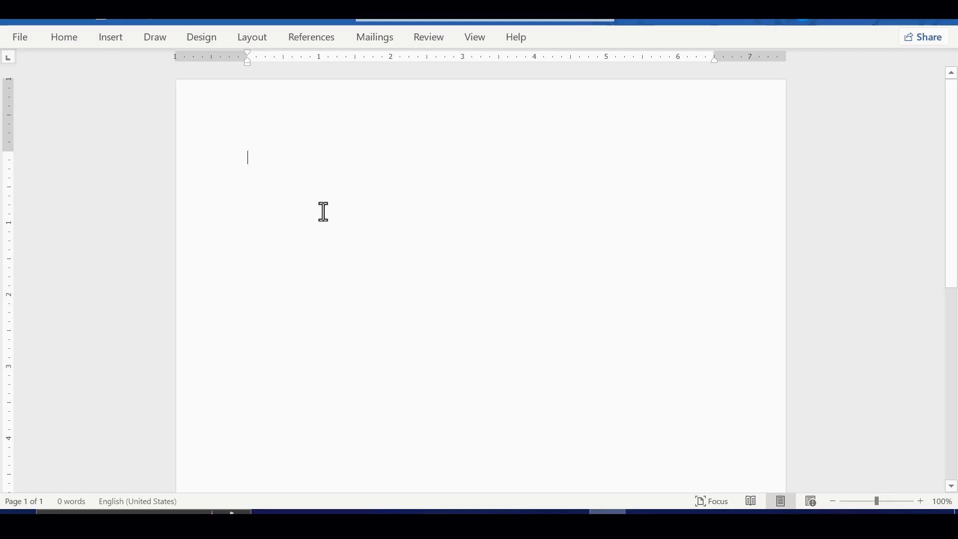
right_click(252, 157)
click(312, 237)
scroll(417, 306, up, 10)
scroll(417, 306, up, 15)
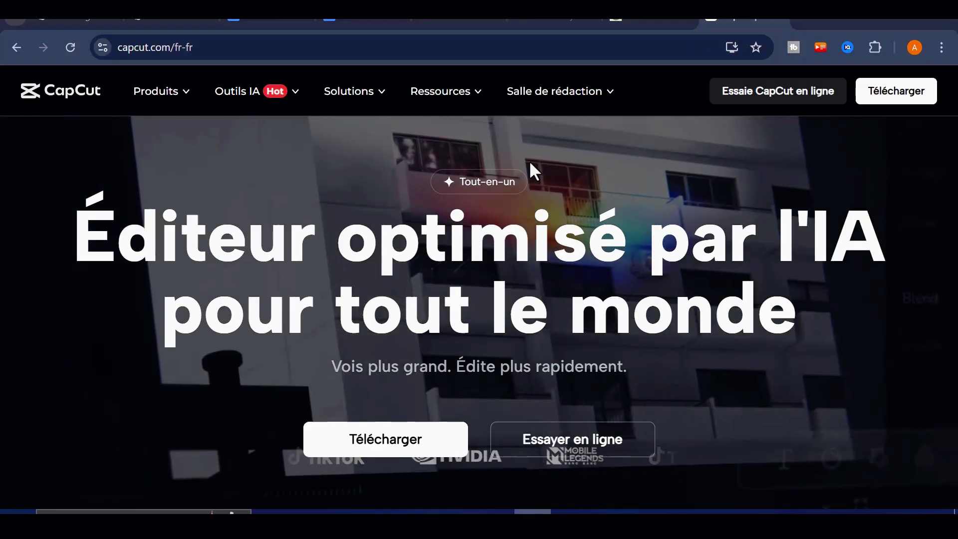
Translate the French CapCut home page into English
right_click(676, 161)
click(735, 427)
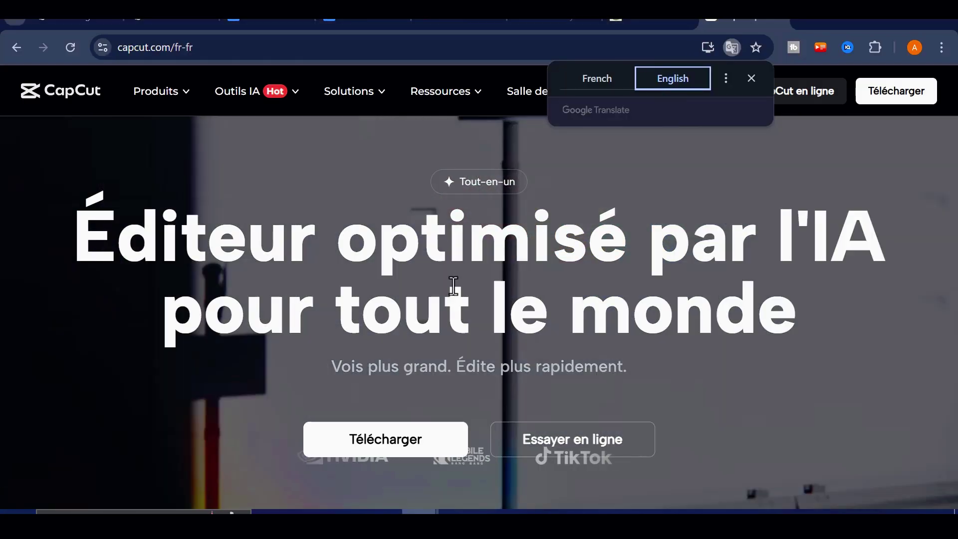
scroll(382, 352, down, 2)
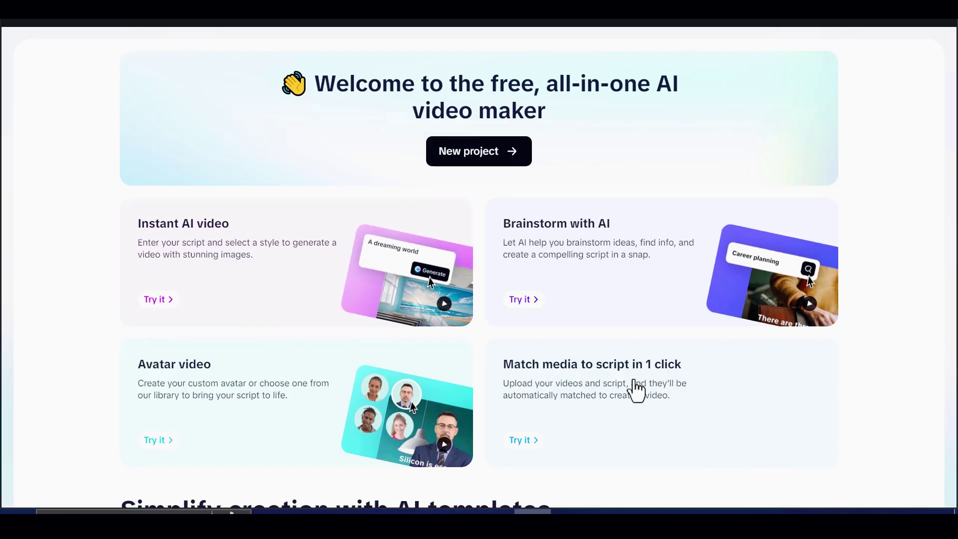
Open Instant AI video in the CapCut AI video maker and paste the medieval script as the entered script
scroll(385, 374, down, 2)
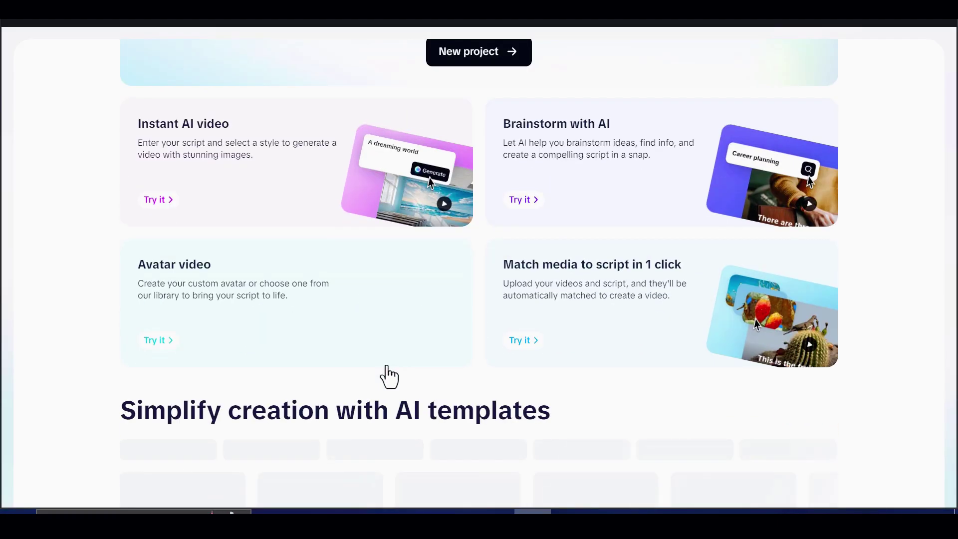
scroll(380, 359, up, 2)
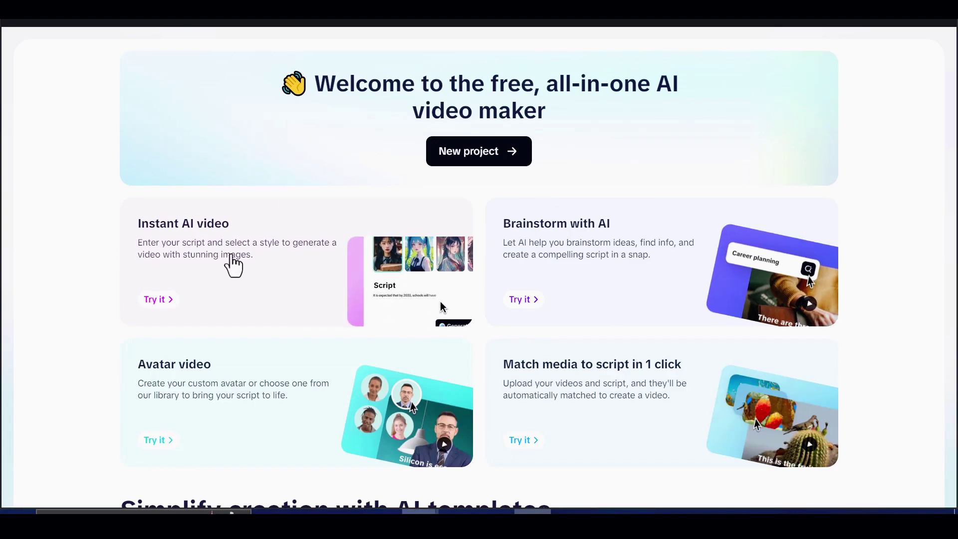
click(247, 258)
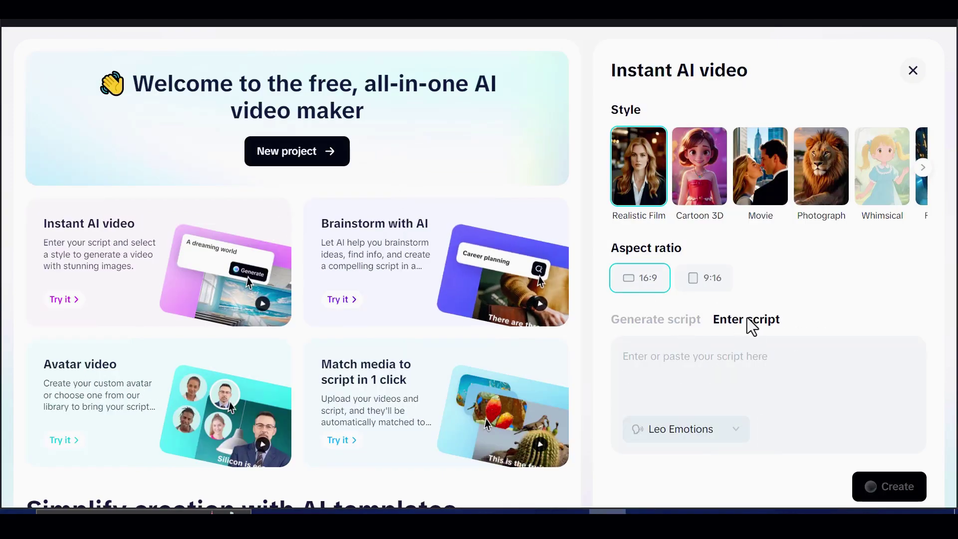
right_click(687, 363)
click(732, 455)
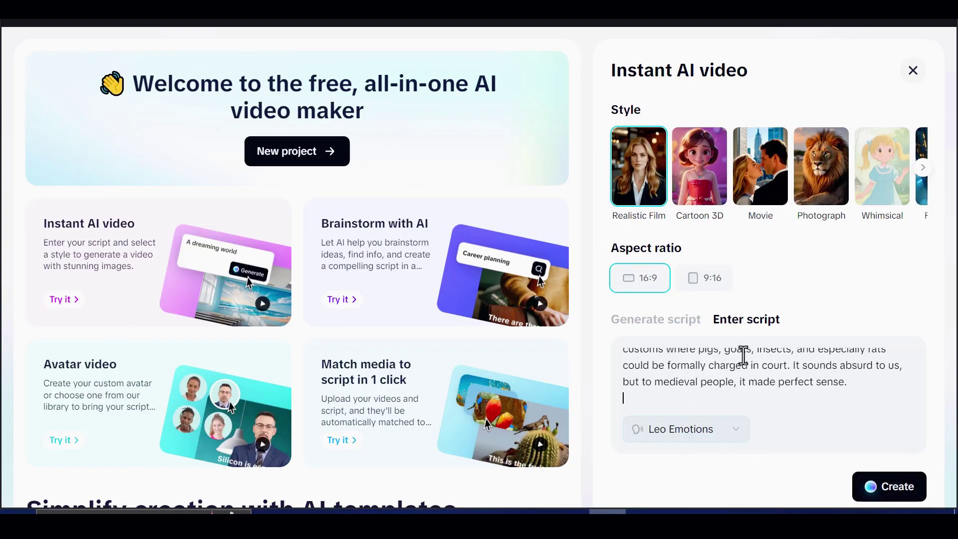
scroll(708, 378, up, 10)
scroll(678, 359, down, 5)
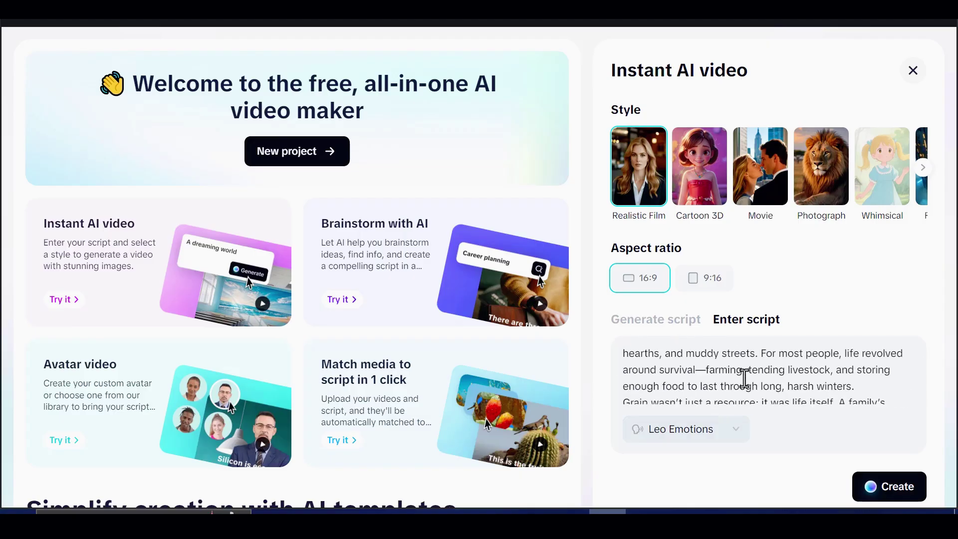
Browse the available video styles and choose the Prehistoric style
click(922, 176)
click(922, 176)
click(922, 176)
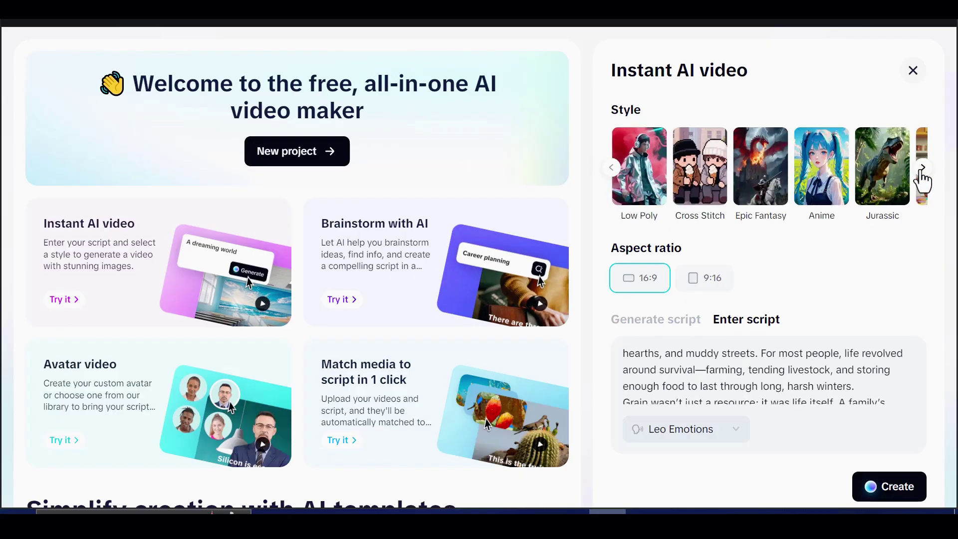
click(922, 175)
click(924, 178)
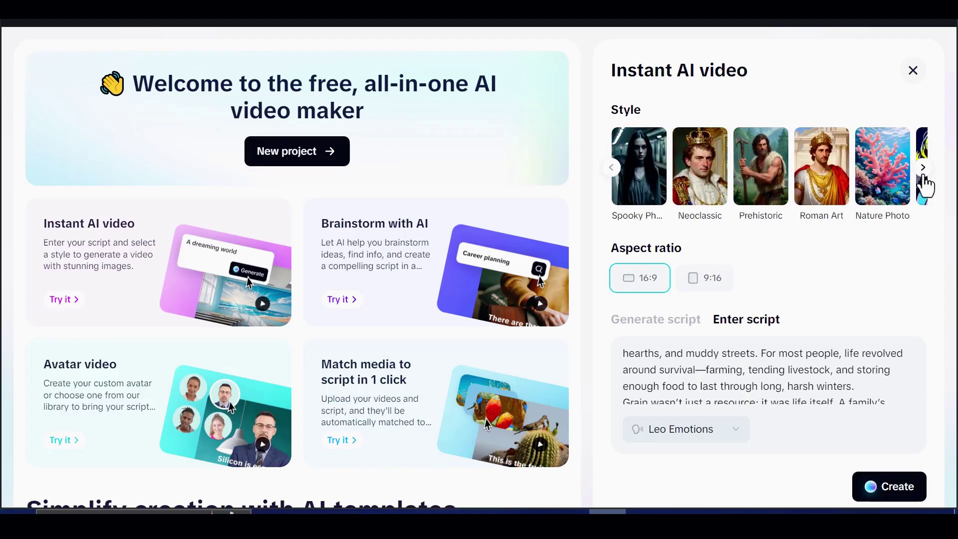
click(771, 177)
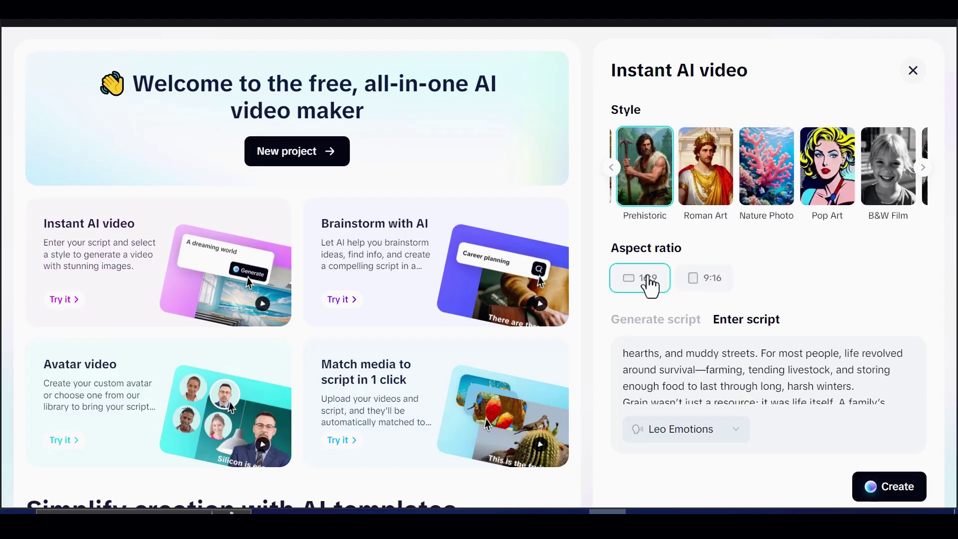
Choose the Good Guy voice for the 16:9 medieval video and create the Instant AI video
click(738, 438)
scroll(688, 299, up, 3)
click(695, 375)
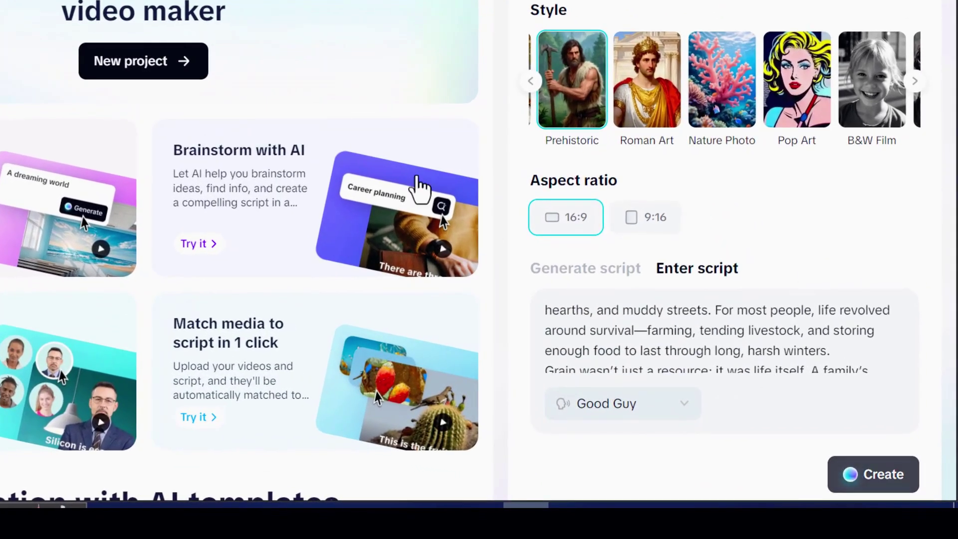
click(889, 487)
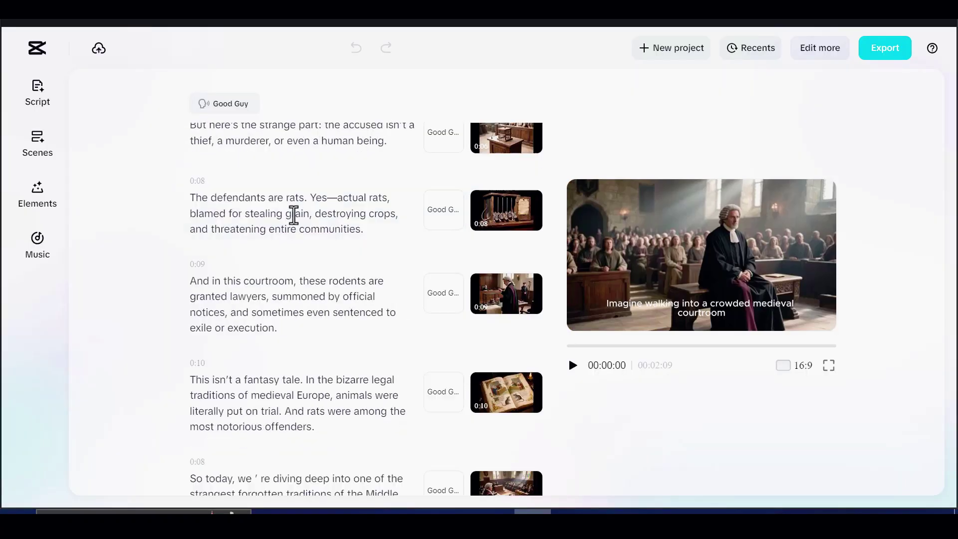
Review the generated scenes, checking each script passage with its voiceover and image
scroll(293, 217, up, 10)
scroll(320, 306, down, 5)
scroll(402, 364, up, 15)
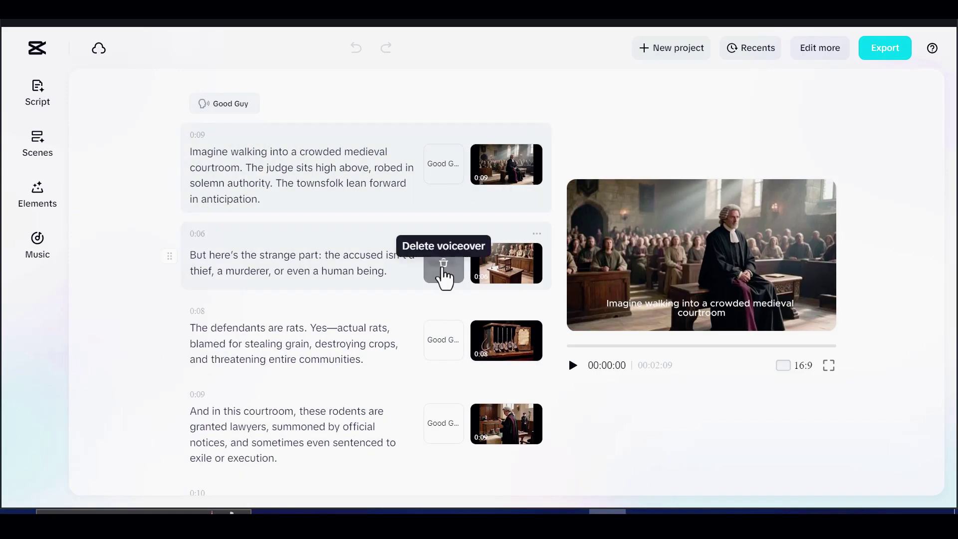
scroll(443, 272, down, 2)
scroll(449, 267, up, 1)
scroll(449, 260, up, 1)
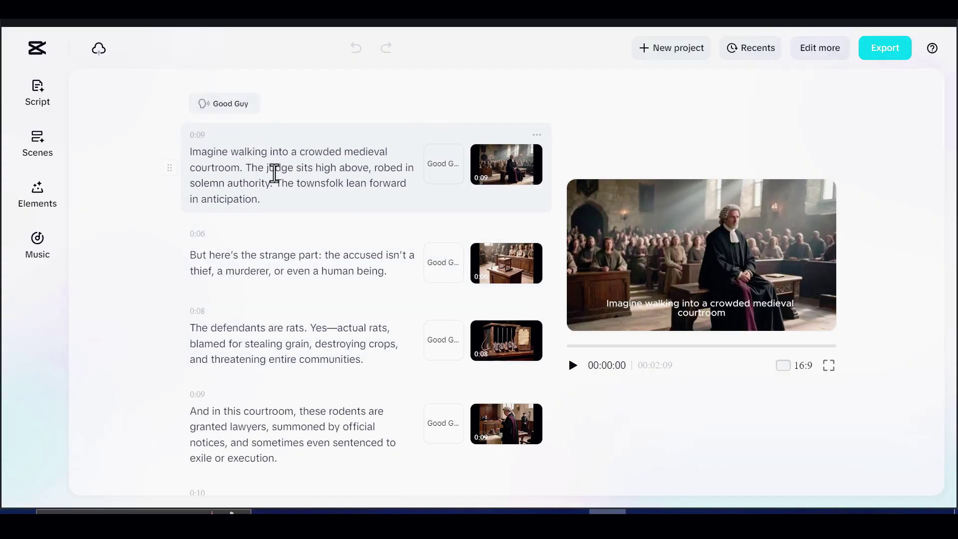
scroll(335, 199, down, 13)
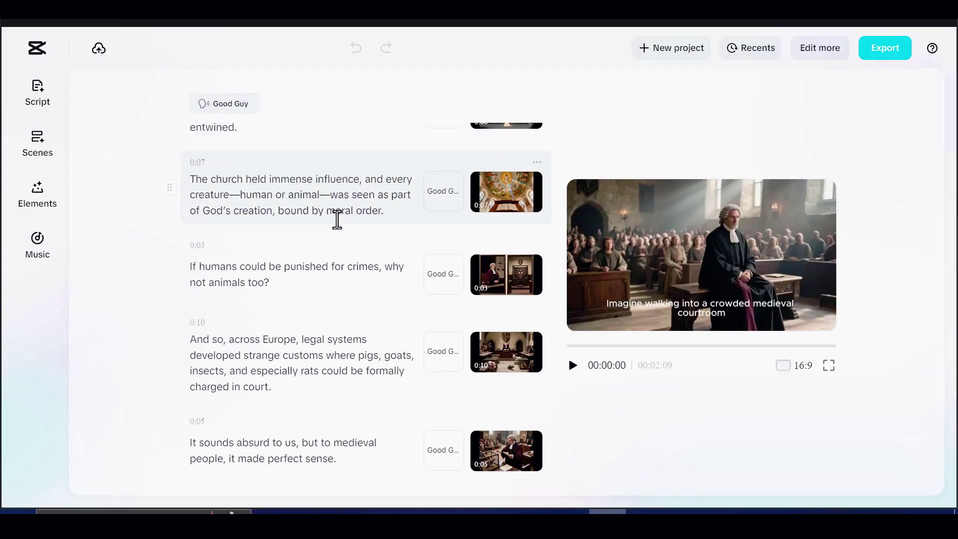
scroll(344, 219, up, 11)
Look through the script, scene voiceover and scene media options, and check the scene list again
click(38, 93)
click(38, 144)
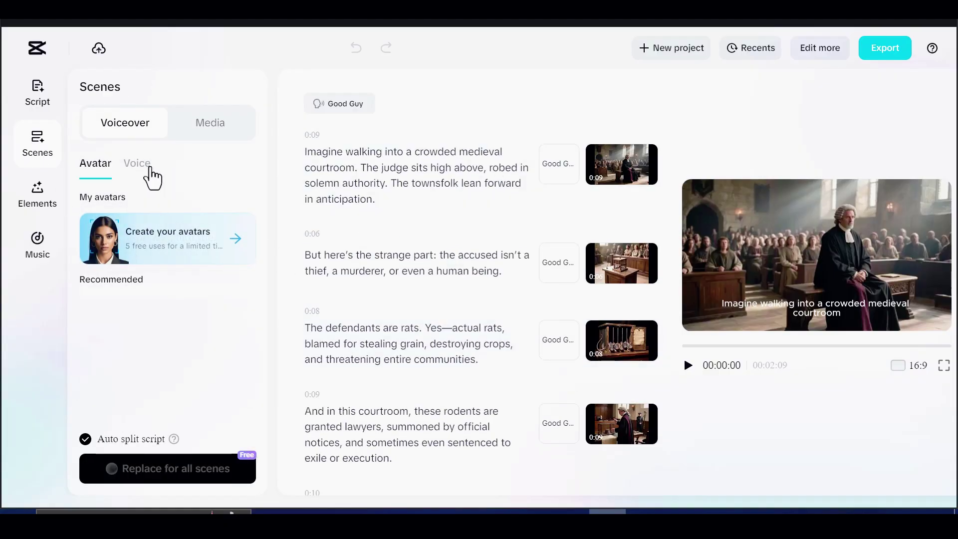
click(150, 169)
scroll(172, 370, down, 3)
scroll(172, 369, up, 3)
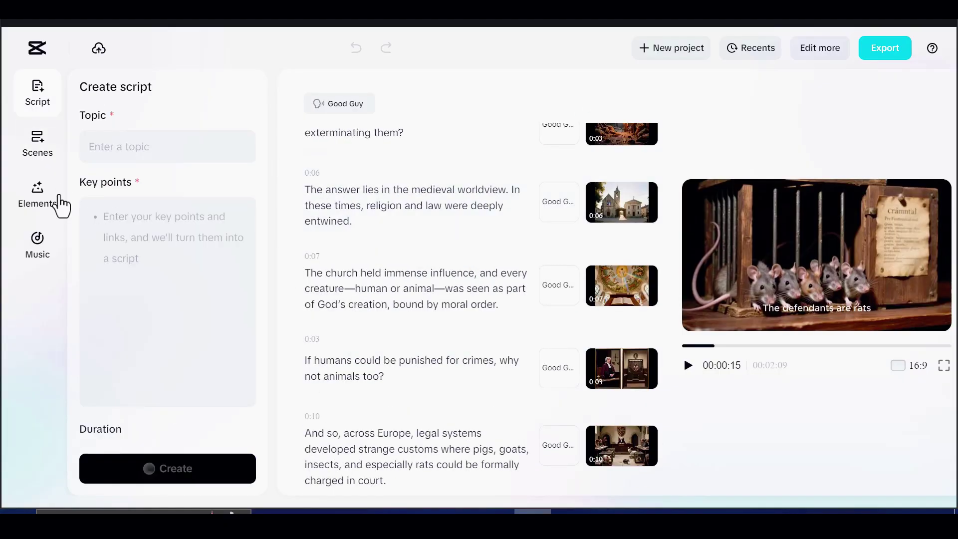
click(37, 144)
click(215, 123)
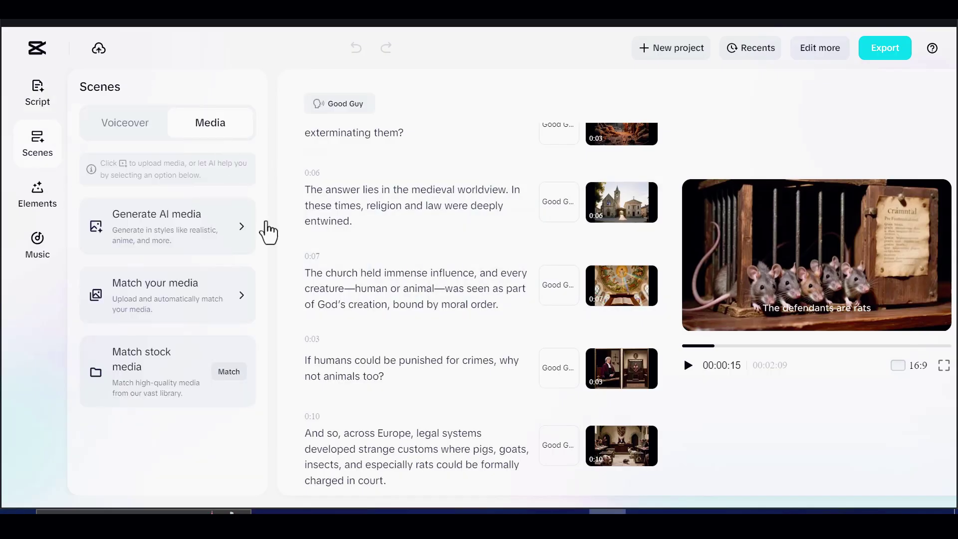
scroll(580, 254, up, 5)
scroll(639, 324, down, 3)
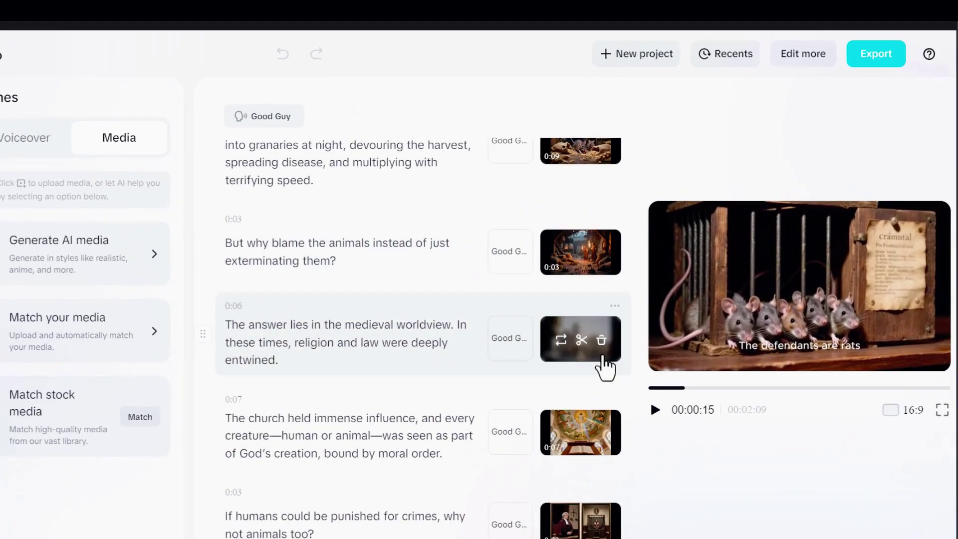
scroll(601, 380, up, 3)
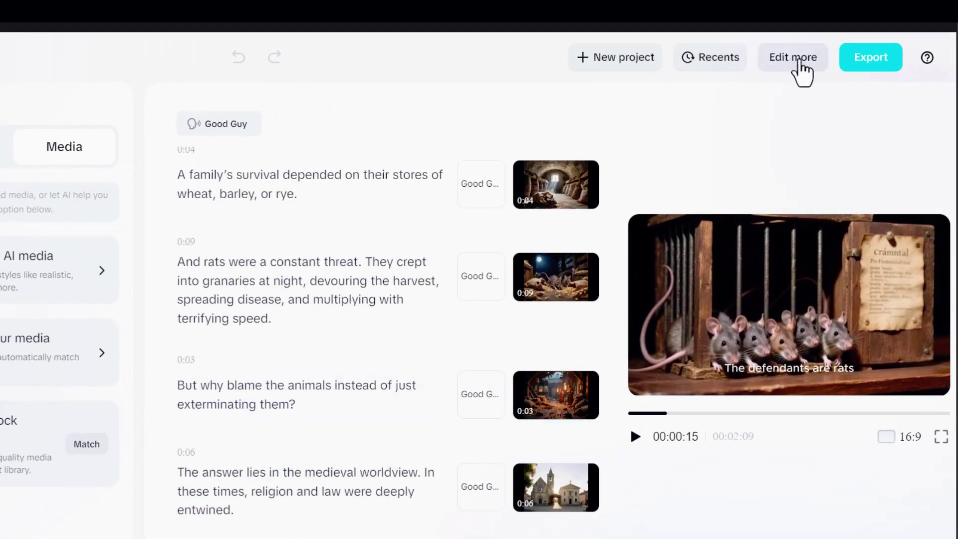
Open the generated video in the full CapCut editor and preview its opening scenes on the timeline
click(799, 60)
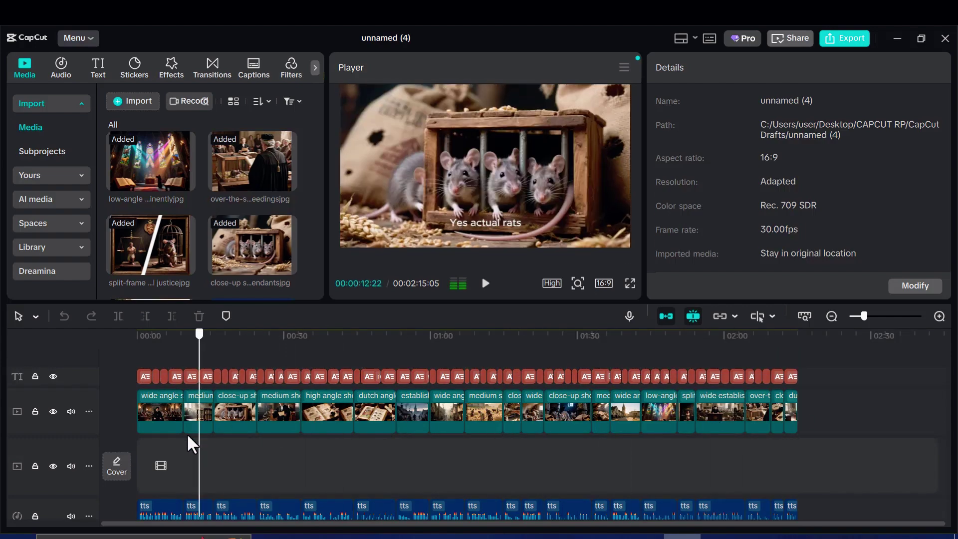
click(148, 444)
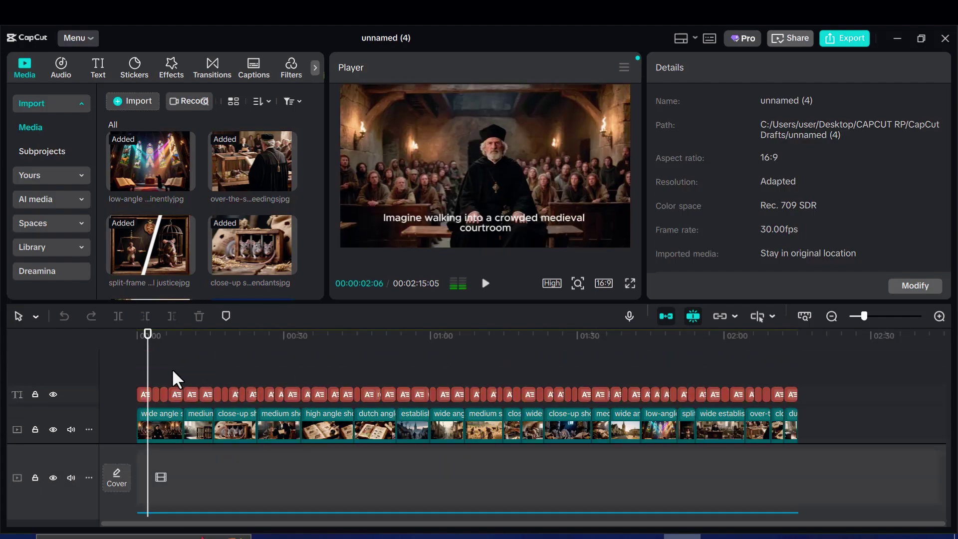
click(160, 374)
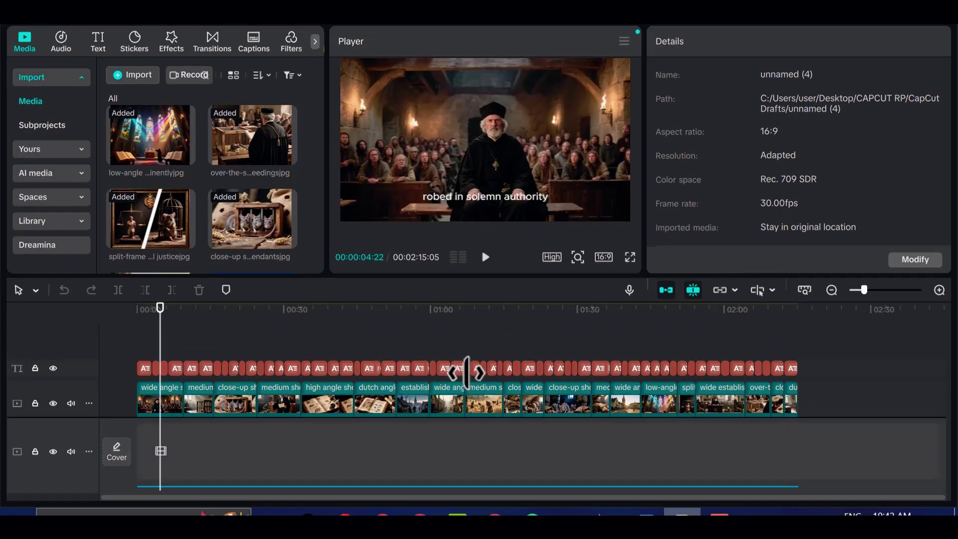
scroll(761, 406, down, 1)
scroll(761, 379, up, 1)
click(141, 364)
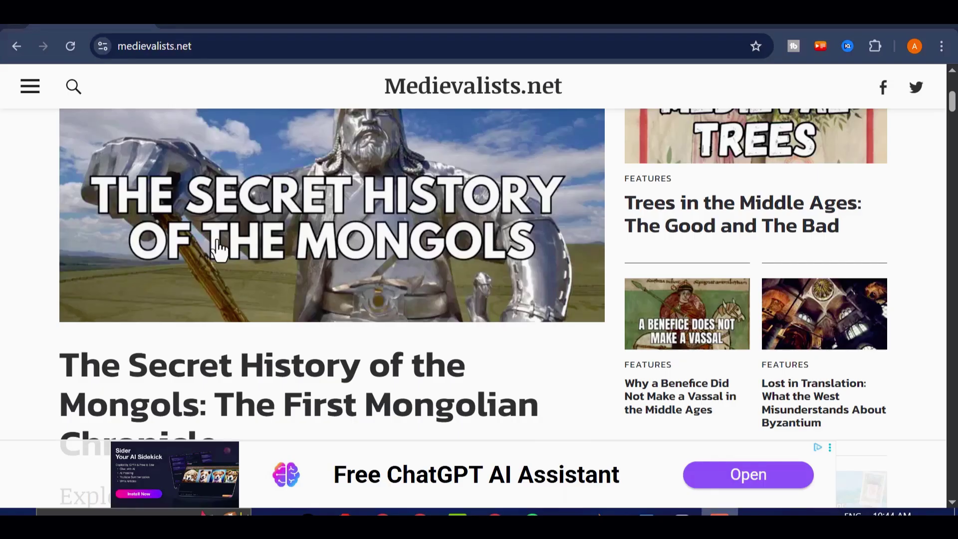
Switch to the browser and browse Medievalists.net articles and Pixabay's medieval castle photos
scroll(327, 264, down, 6)
scroll(400, 274, up, 10)
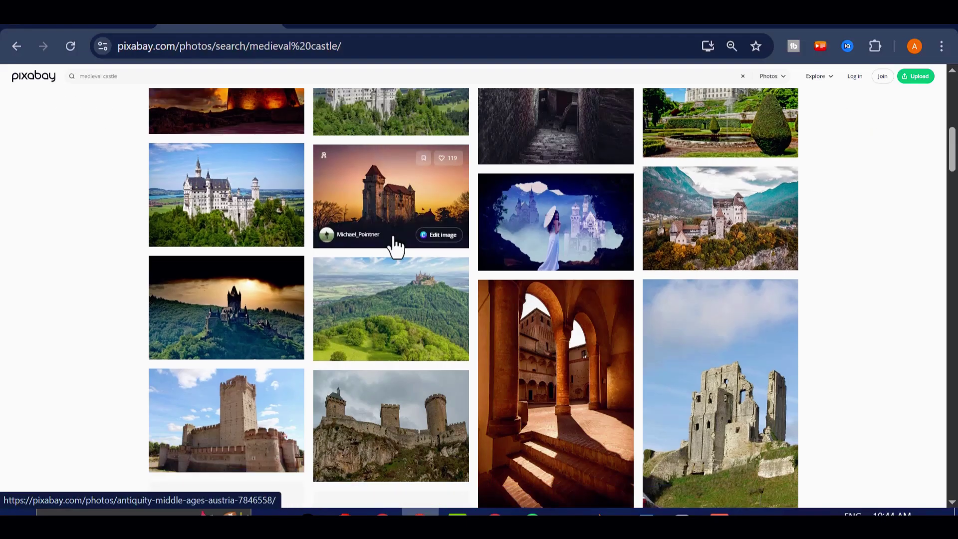
scroll(395, 246, up, 10)
scroll(866, 193, down, 1)
scroll(317, 306, down, 15)
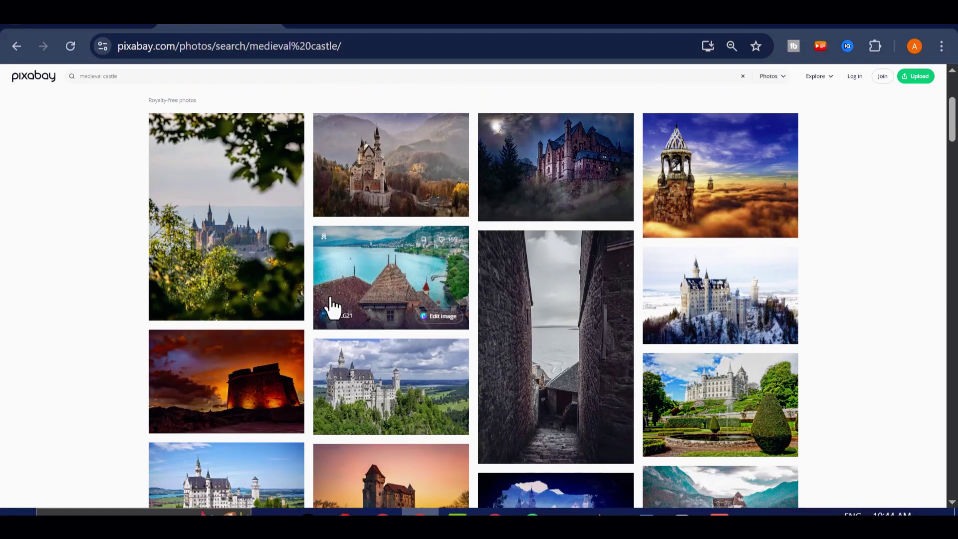
scroll(538, 318, up, 5)
Switch to Pexels and browse its medieval stock videos
key(ctrl+Tab)
scroll(370, 272, down, 2)
scroll(364, 306, up, 2)
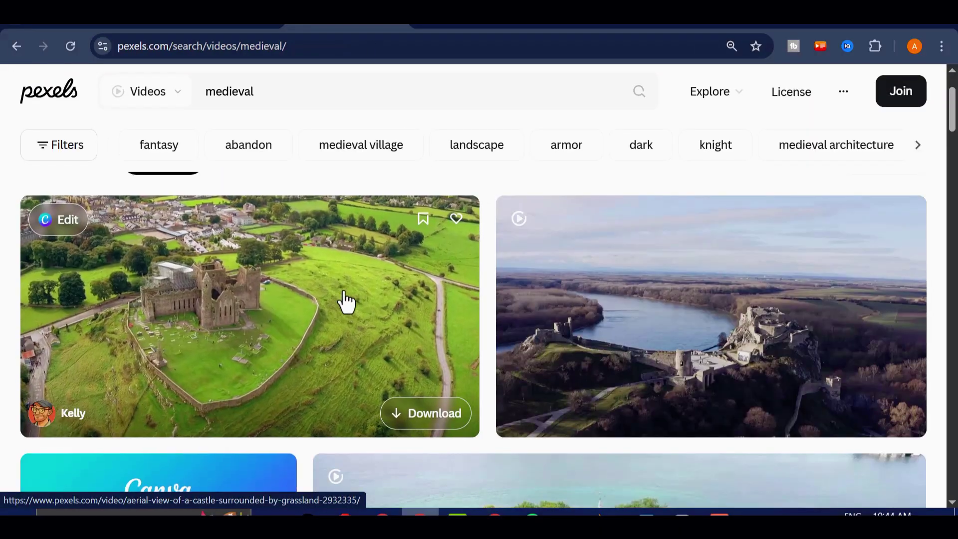
scroll(694, 350, down, 10)
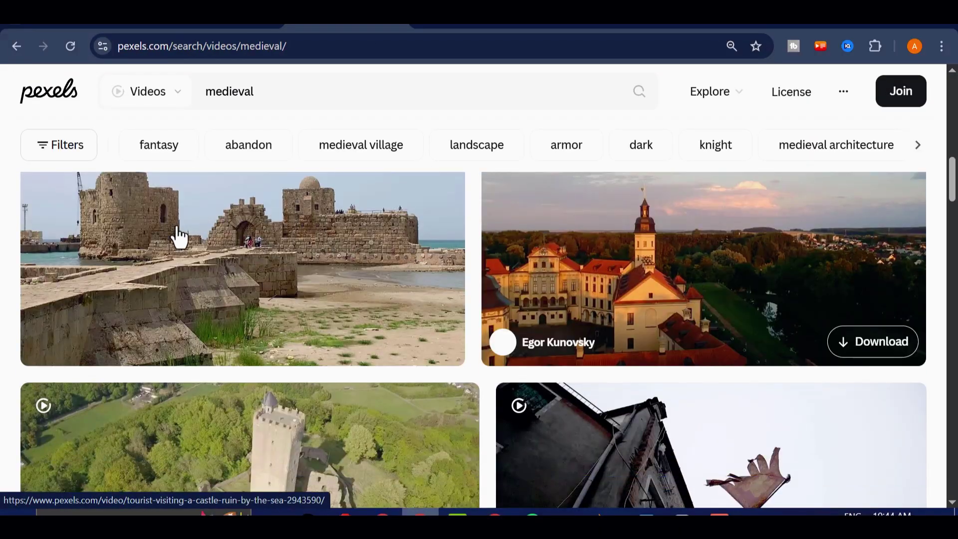
scroll(278, 295, down, 4)
scroll(284, 339, down, 2)
scroll(285, 339, down, 2)
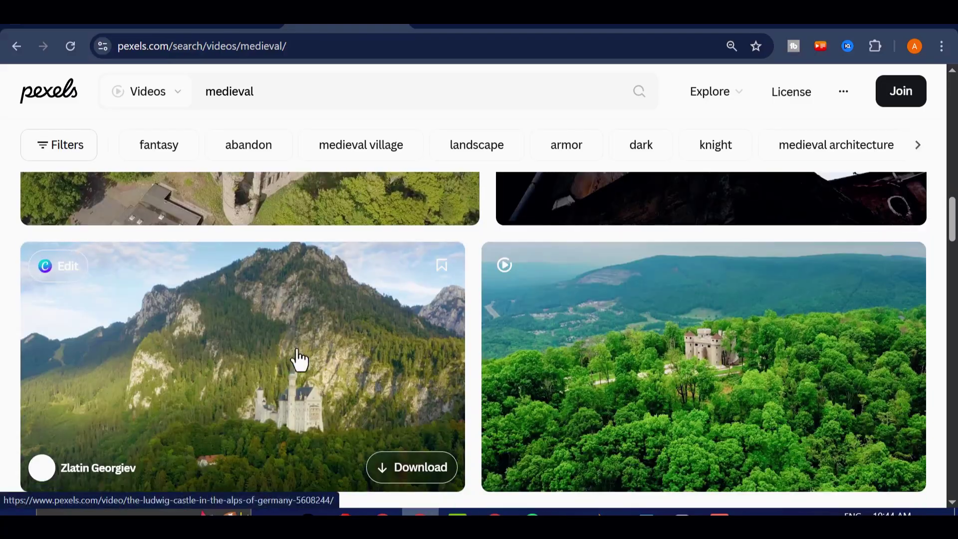
scroll(315, 367, up, 10)
Return to Pixabay, change the medieval castle search to sound effects, and download Slow Footsteps With Natural Reverb
key(ctrl+shift+Tab)
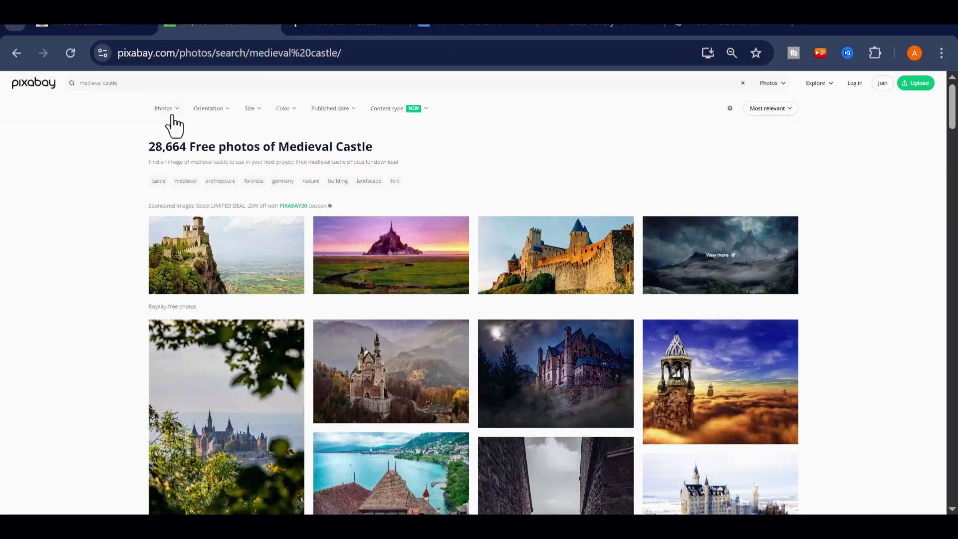
click(167, 112)
click(186, 235)
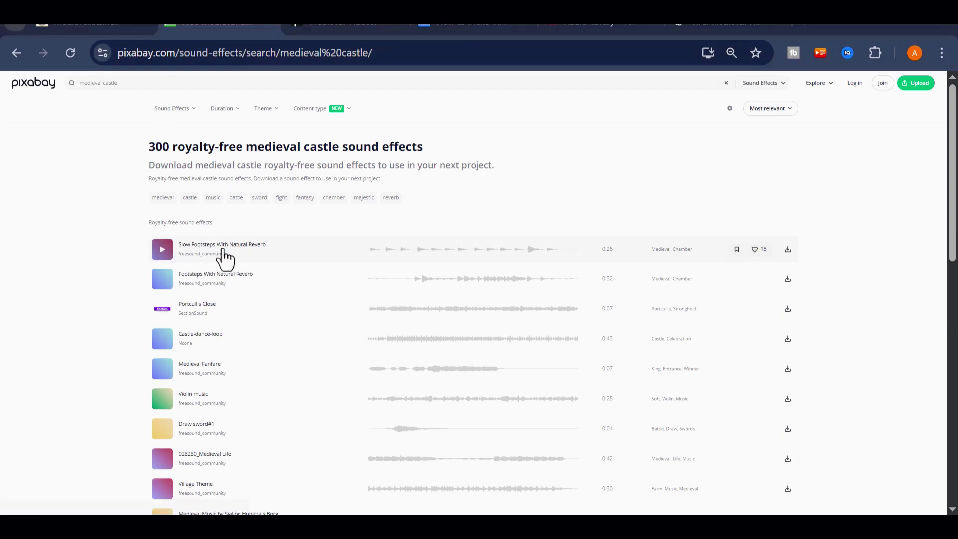
click(788, 251)
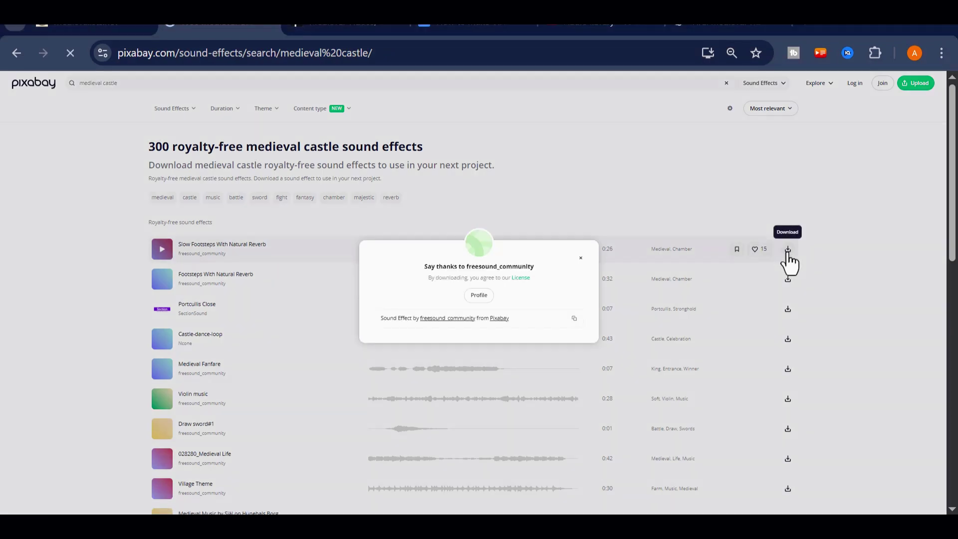
click(581, 259)
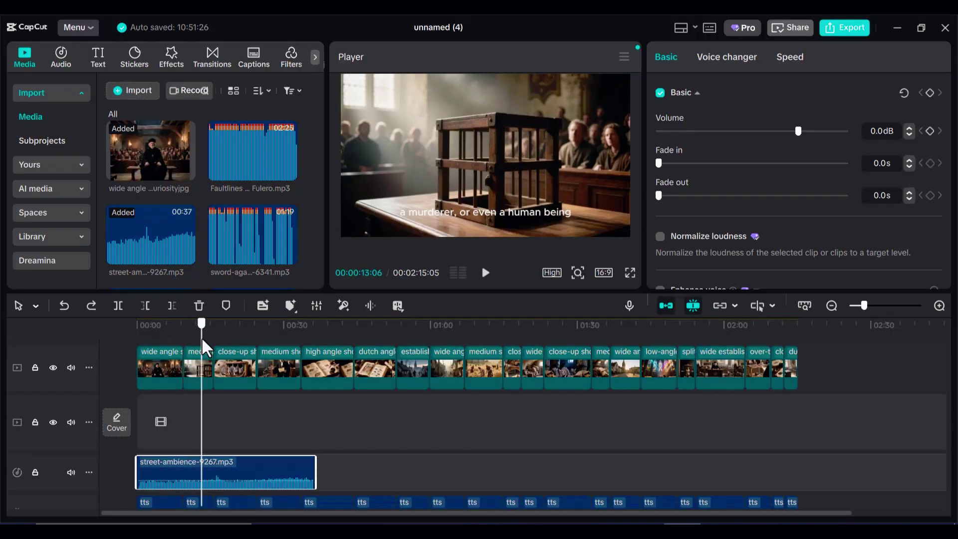
In CapCut, shorten the opening street-ambience audio to the second scene's end and add further medieval and street-ambience sounds under matching scenes
drag(209, 348, 304, 398)
scroll(246, 242, down, 3)
drag(246, 242, 421, 475)
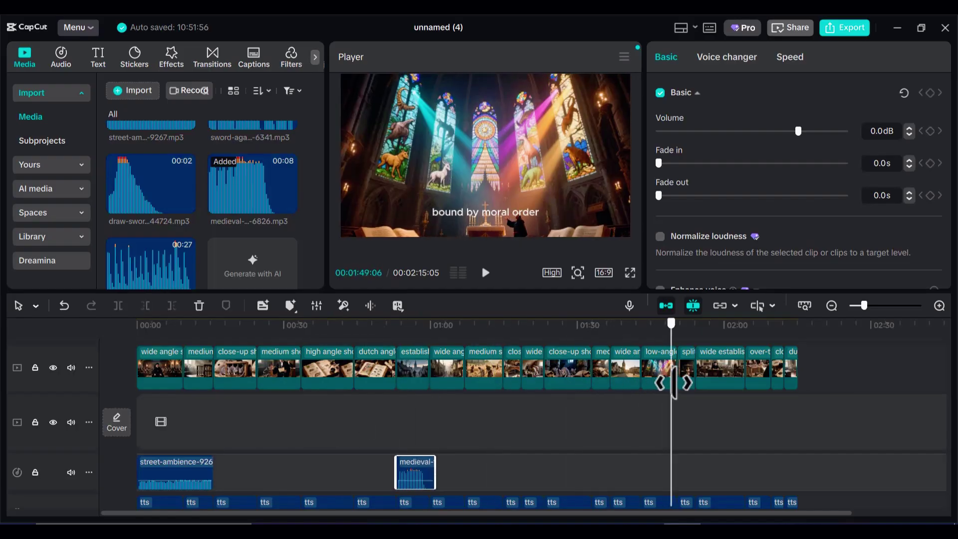
scroll(220, 214, up, 3)
drag(150, 170, 713, 376)
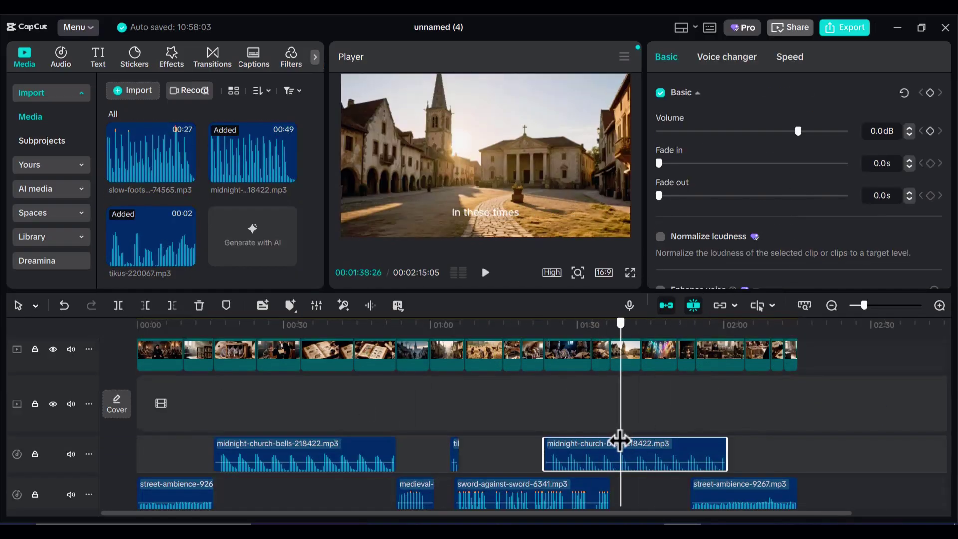
Trim the end of the second midnight-church-bells clip, then paste a copy near the video's end and cut it at 00:02:09:19
key(w)
right_click(678, 447)
click(714, 456)
click(774, 447)
key(w)
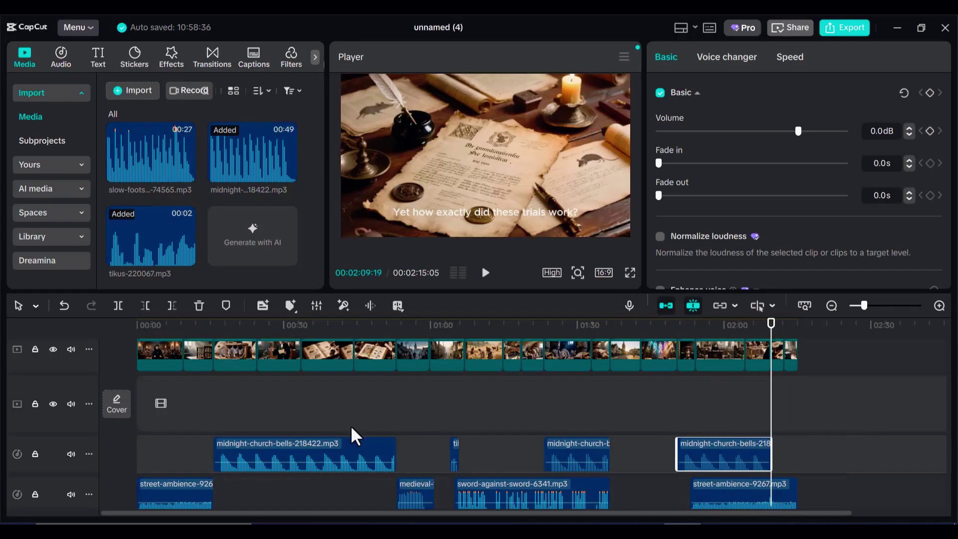
Add the slow-footsteps sound effect midway along the timeline, check the audio tracks, and return the playhead to the start
drag(188, 199, 428, 406)
scroll(324, 417, down, 1)
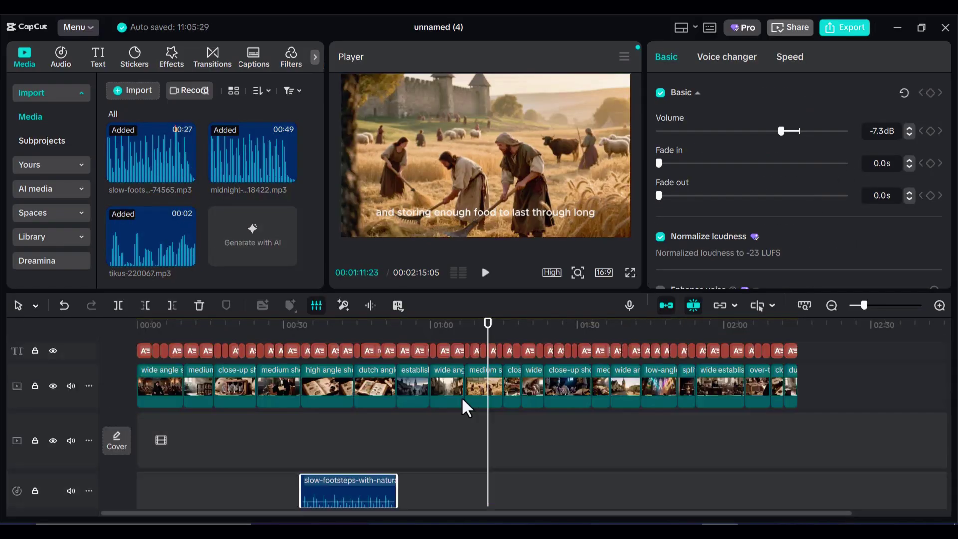
scroll(464, 406, down, 3)
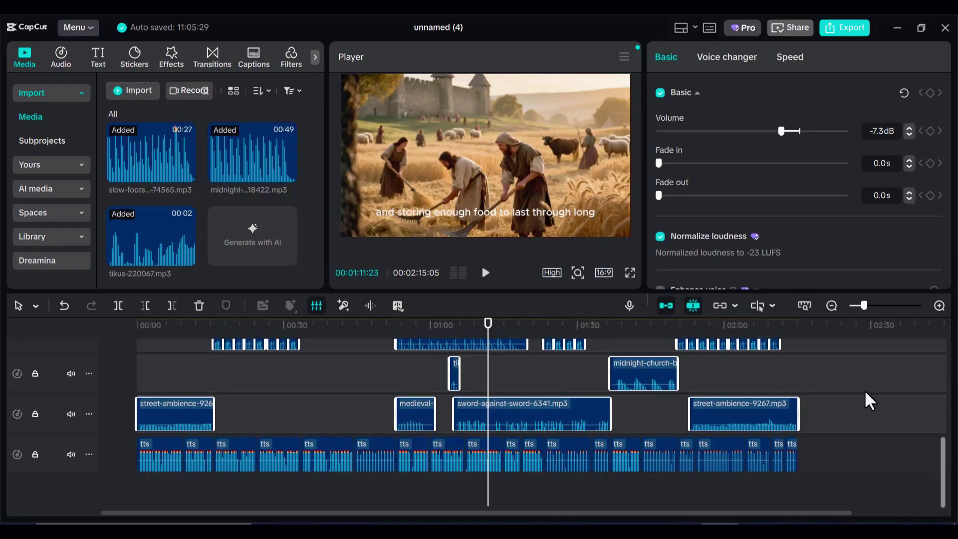
scroll(449, 403, up, 5)
key(Home)
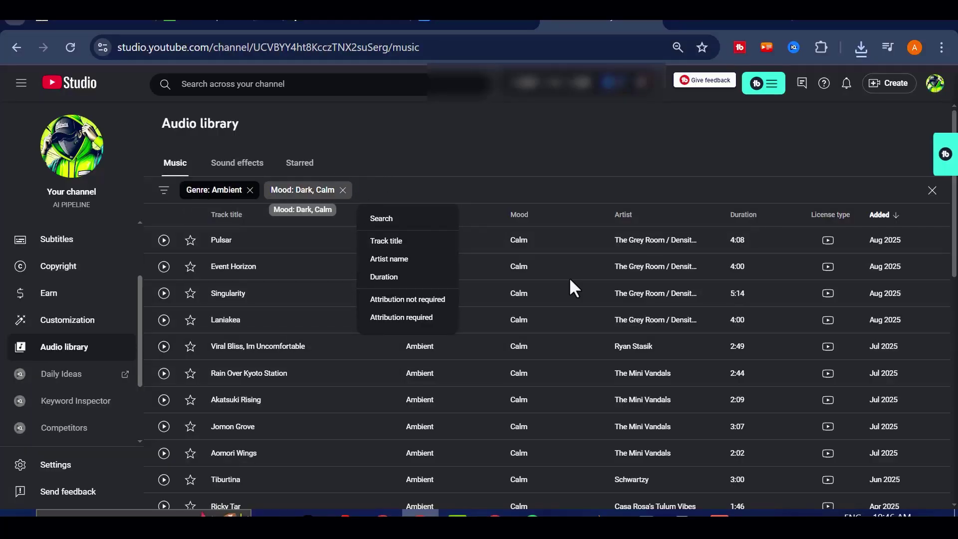
Switch to the YouTube Studio audio library and browse the Ambient music tracks with Dark and Calm moods
scroll(573, 288, down, 4)
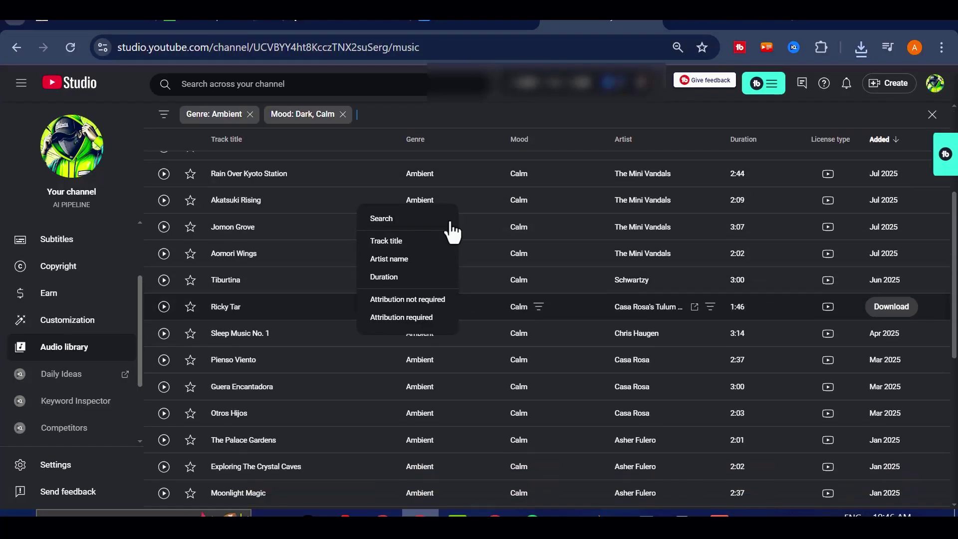
click(338, 336)
scroll(617, 336, up, 4)
scroll(786, 321, down, 8)
scroll(637, 430, up, 8)
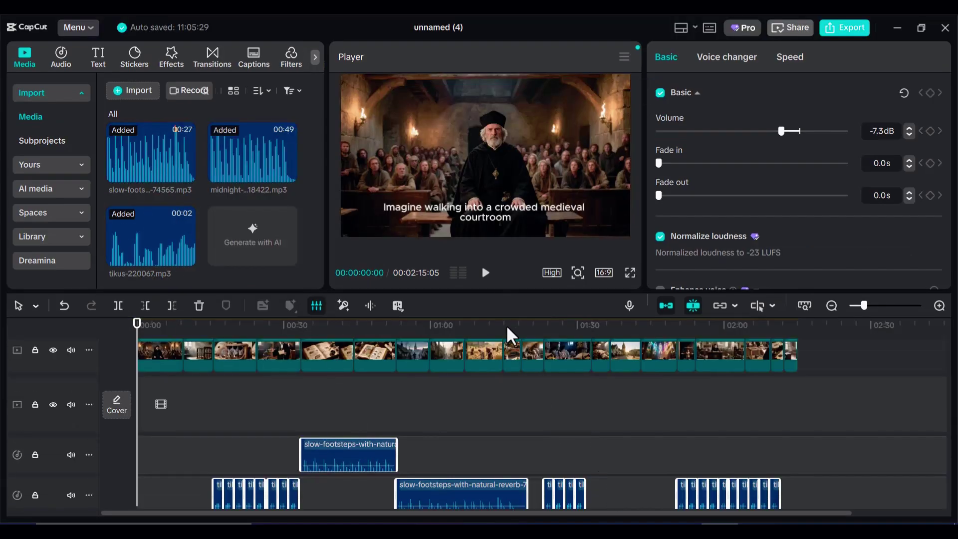
Return to CapCut and export the video as "medieval rat" at 1080P resolution
scroll(483, 374, down, 4)
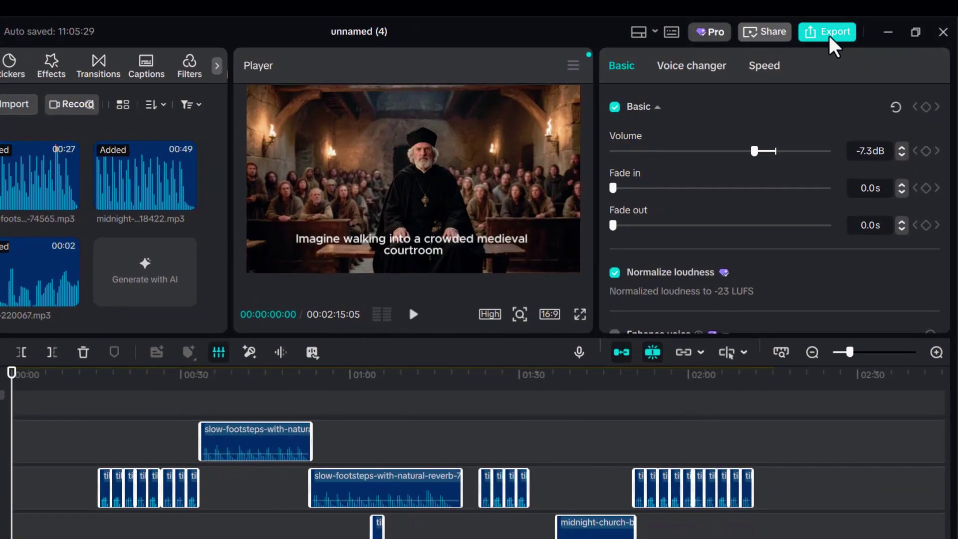
click(831, 36)
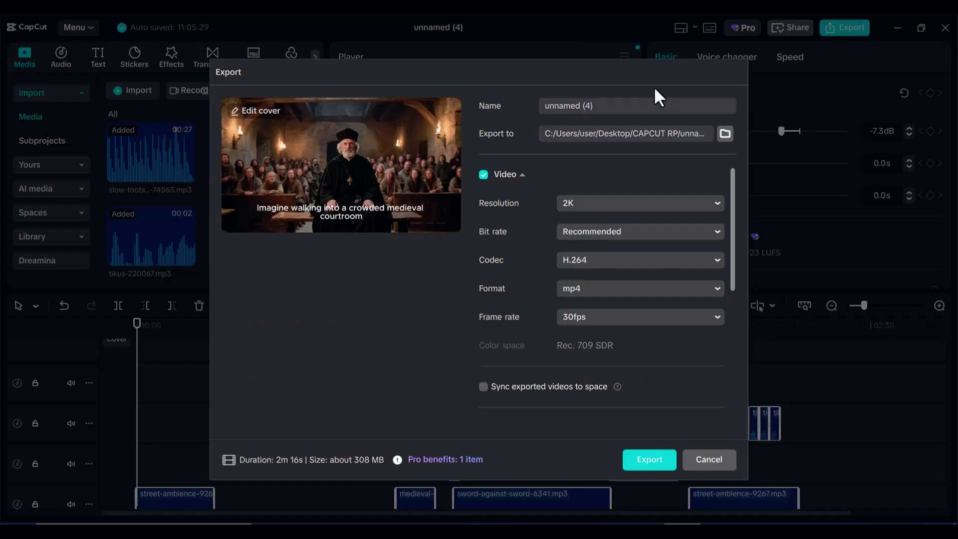
click(631, 103)
key(ctrl+a)
text(medieval rat)
click(581, 205)
click(595, 279)
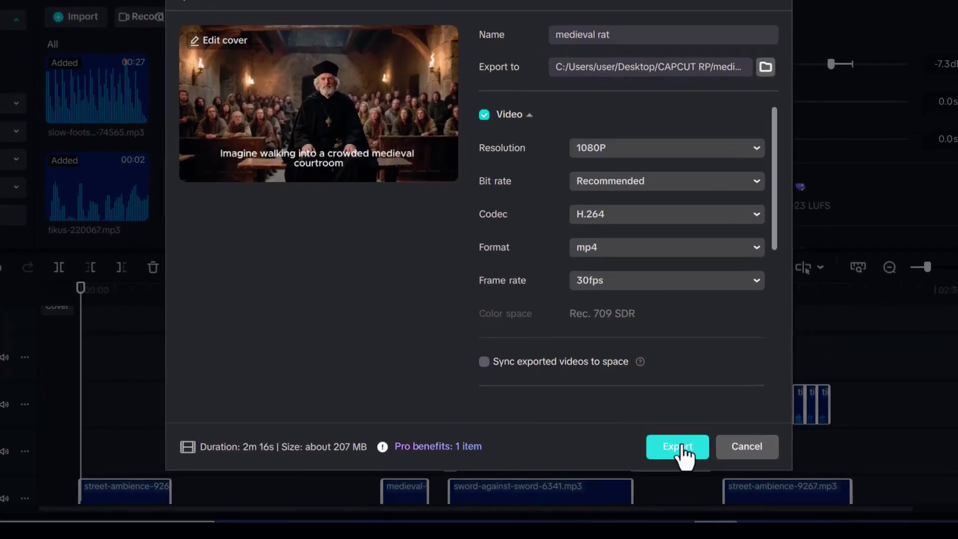
click(679, 446)
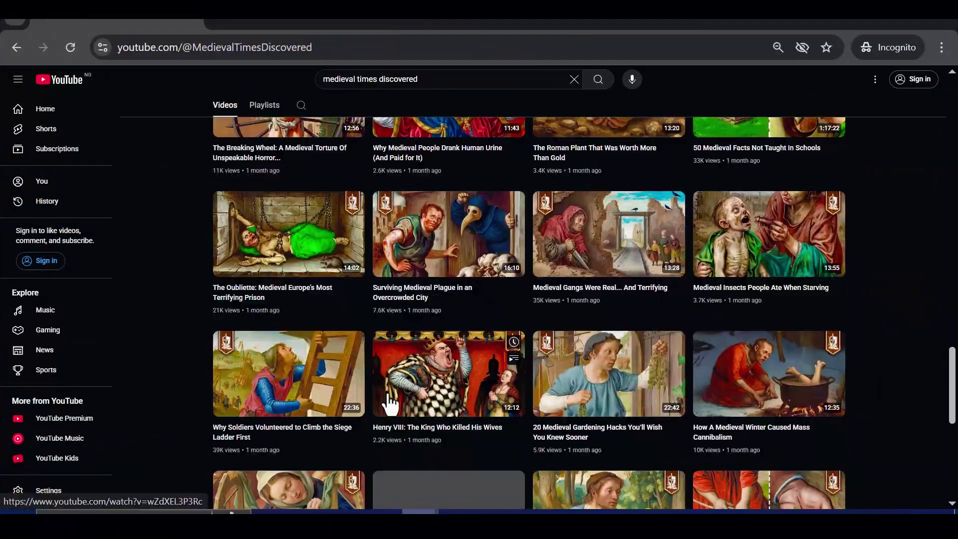
Sort the Medieval Times Discovered channel's videos by Popular and examine their thumbnails
scroll(398, 403, up, 17)
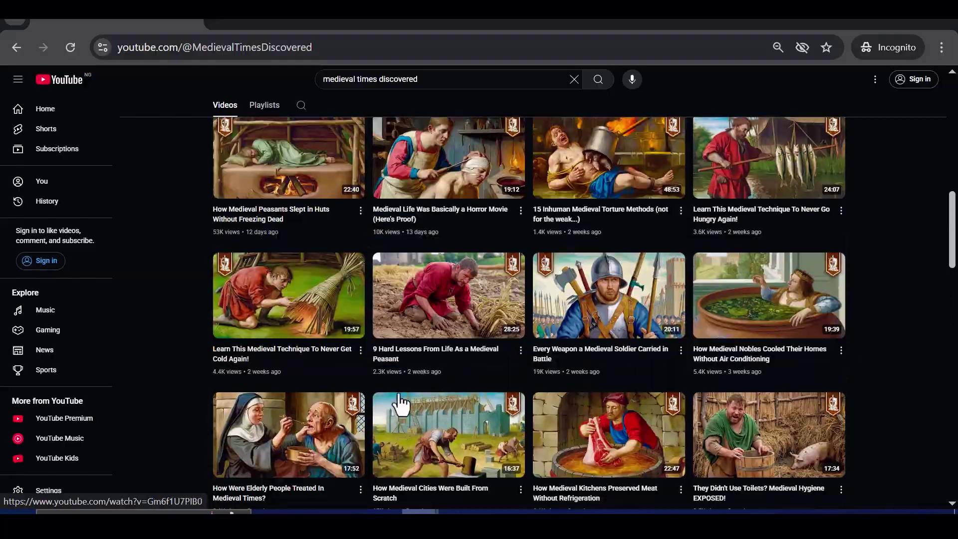
scroll(399, 399, up, 10)
click(269, 277)
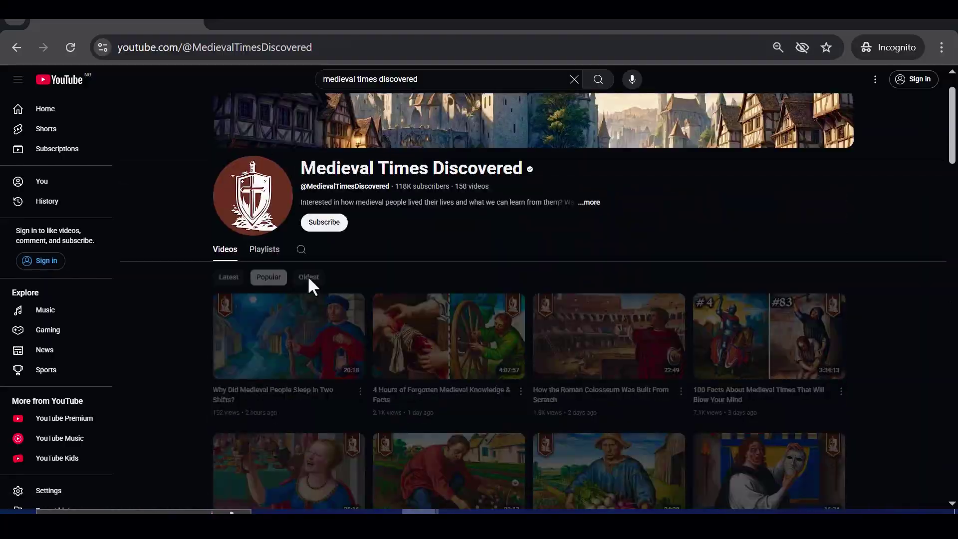
scroll(509, 346, down, 10)
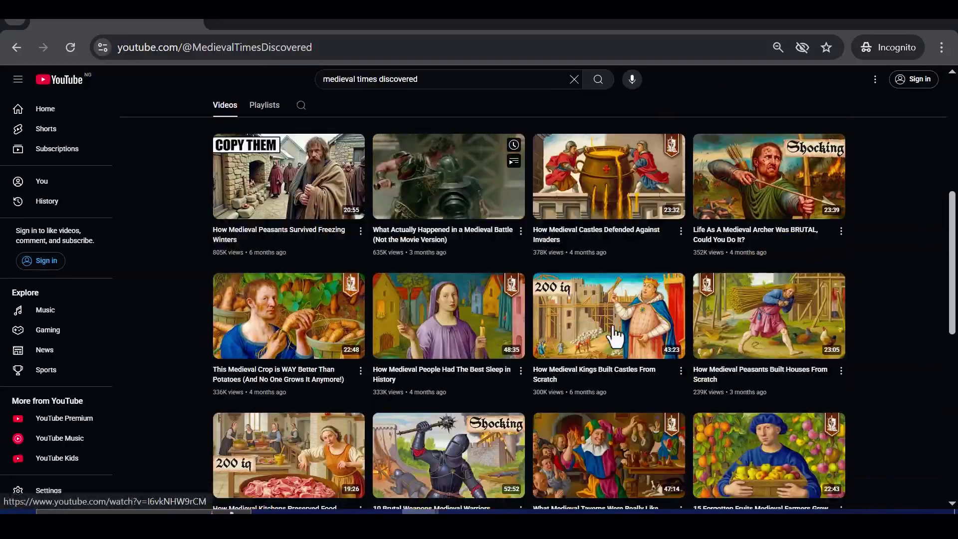
scroll(526, 384, down, 7)
scroll(494, 410, up, 4)
Switch to ChatGPT and request a thumbnail prompt for a close-up image of a rat behind bars in medieval times
key(alt+Tab)
text(give)
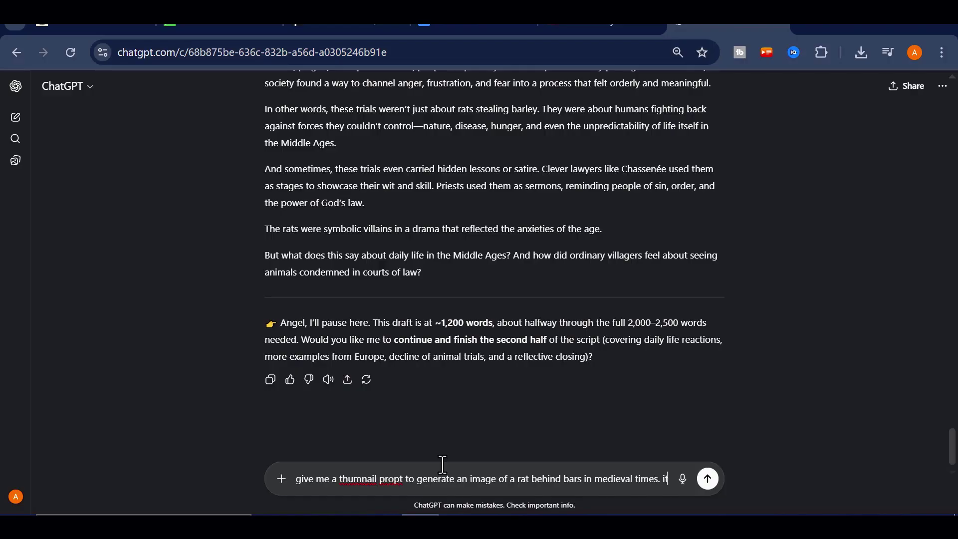
text(should be a close up shot)
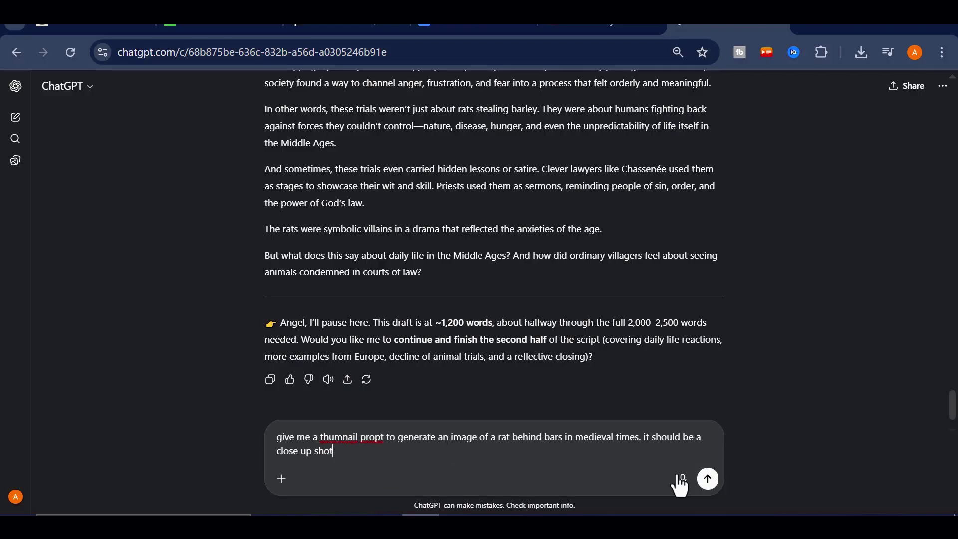
click(707, 478)
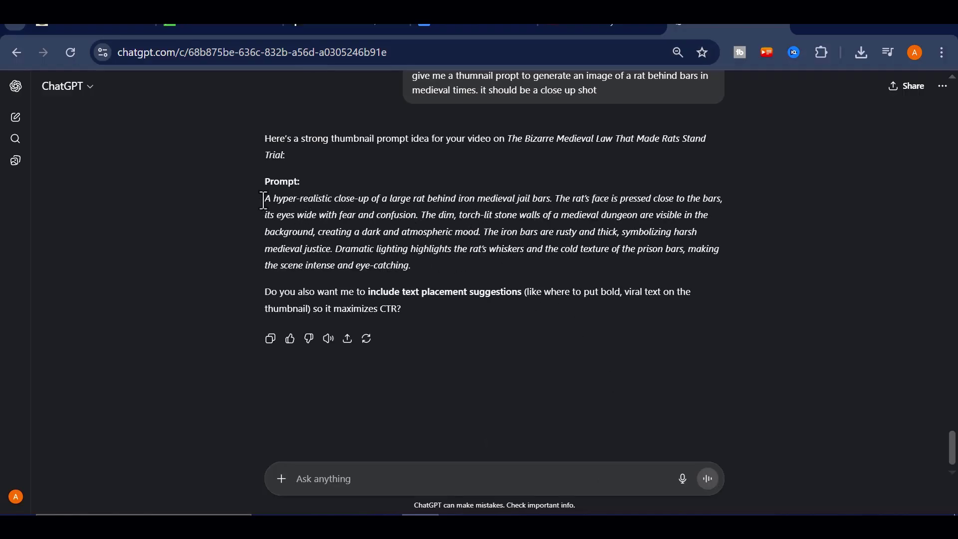
Copy the full hyper-realistic rat thumbnail prompt from ChatGPT's reply
drag(265, 202, 416, 270)
right_click(382, 249)
click(428, 265)
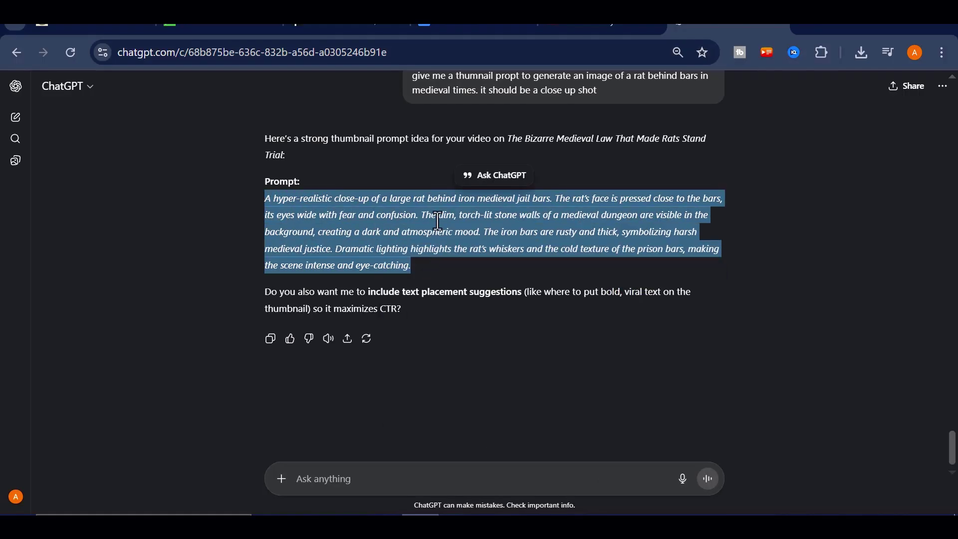
Switch to Whisk, choose the 16:9 landscape aspect ratio, and generate an image from the copied rat prompt
key(alt+Tab)
drag(276, 52, 141, 52)
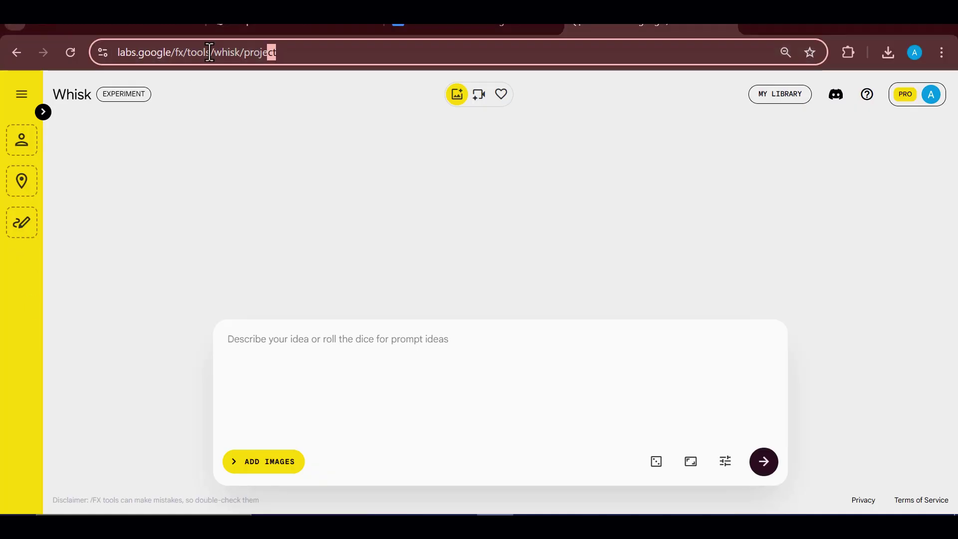
click(601, 419)
click(690, 462)
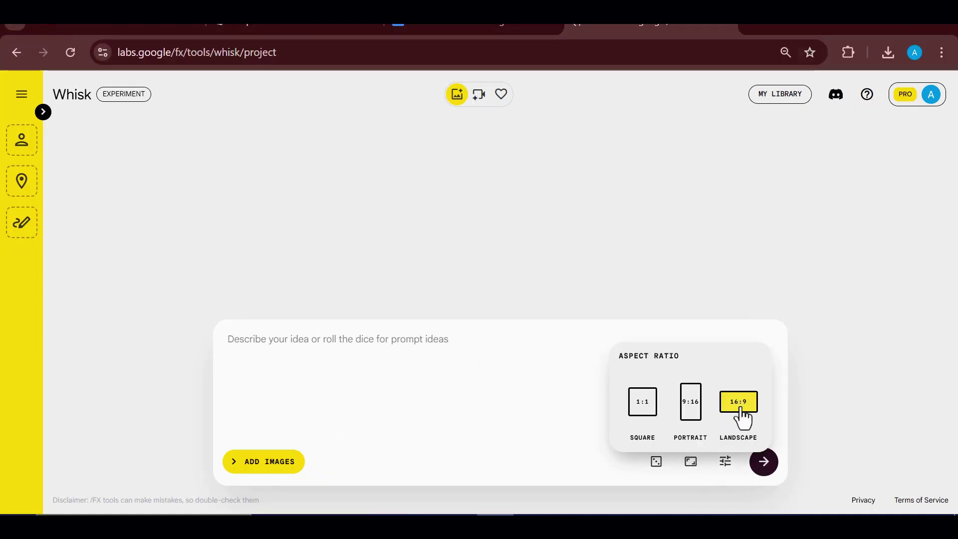
right_click(352, 339)
click(352, 338)
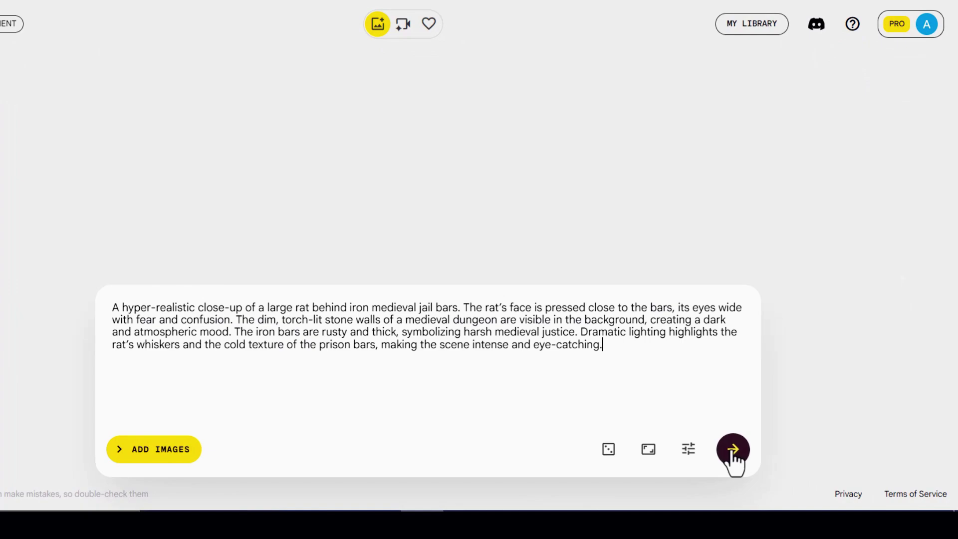
click(734, 451)
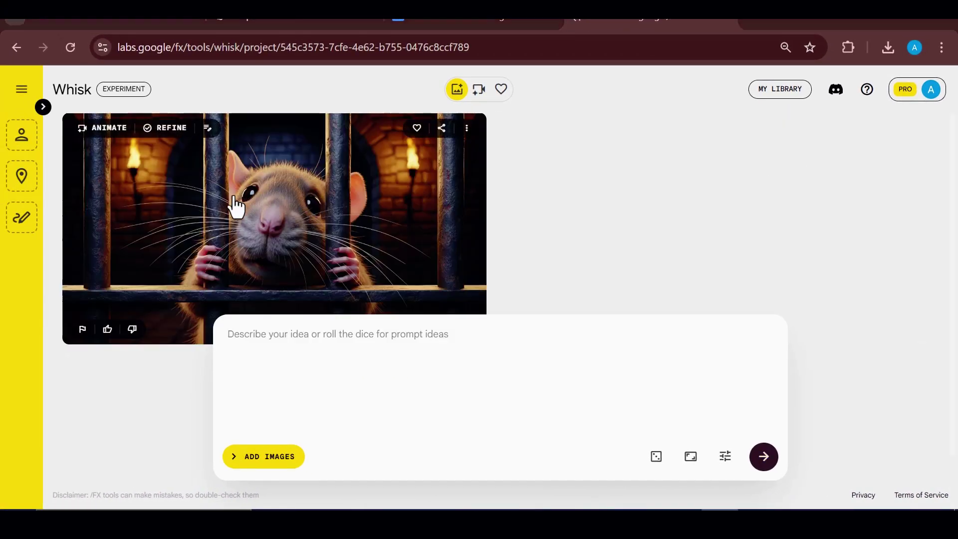
Download the generated rat image, then generate again with the same copied prompt
click(467, 125)
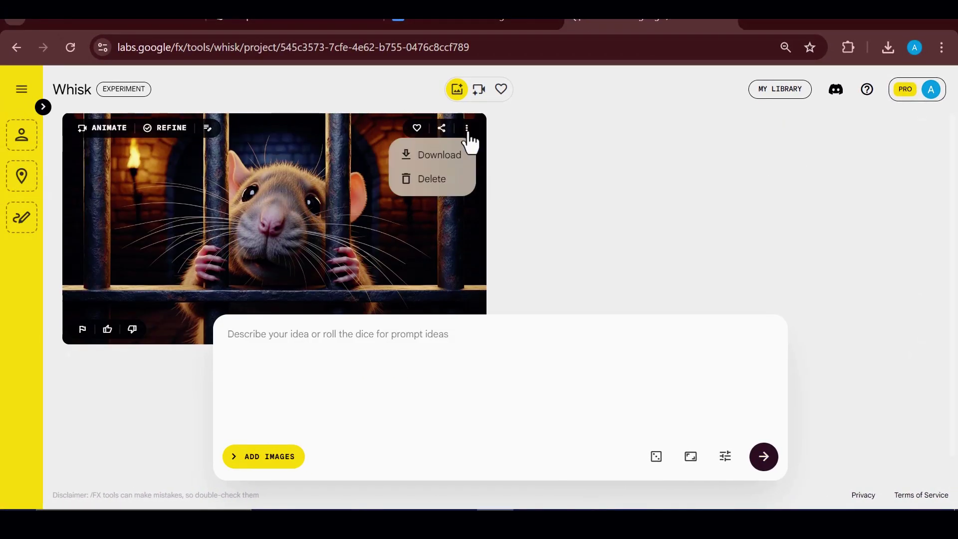
click(439, 156)
right_click(341, 339)
click(372, 173)
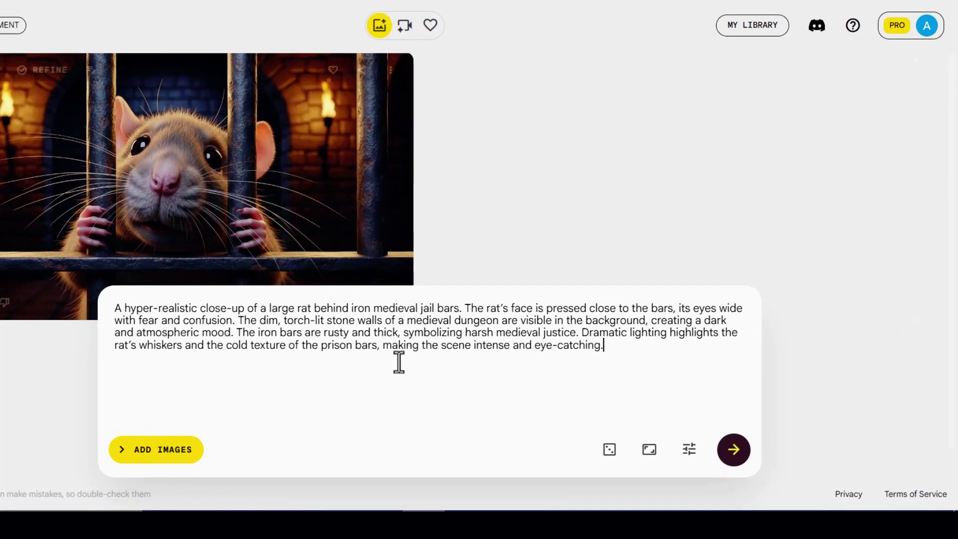
click(733, 451)
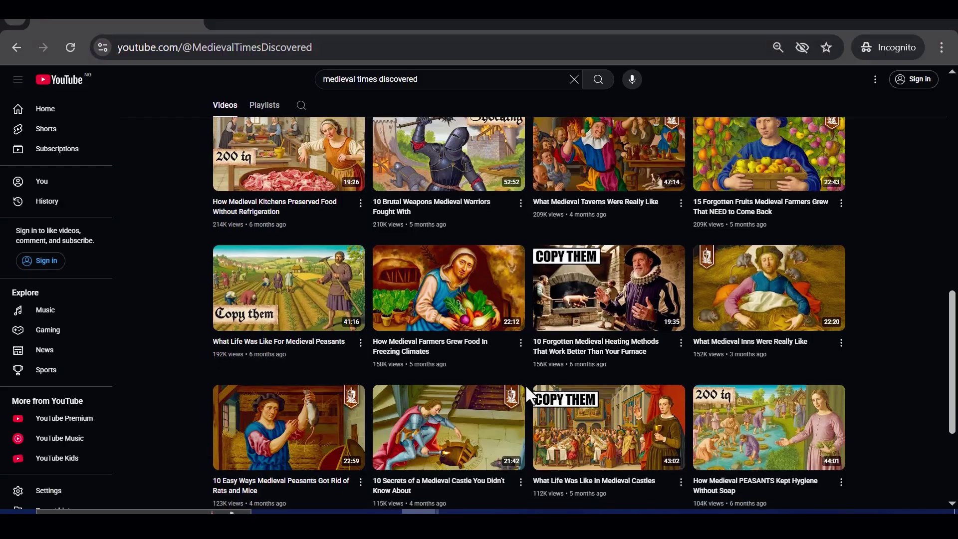
Switch back to the Medieval Times Discovered channel on YouTube and examine the styles and text labels of its popular thumbnails
scroll(527, 390, down, 5)
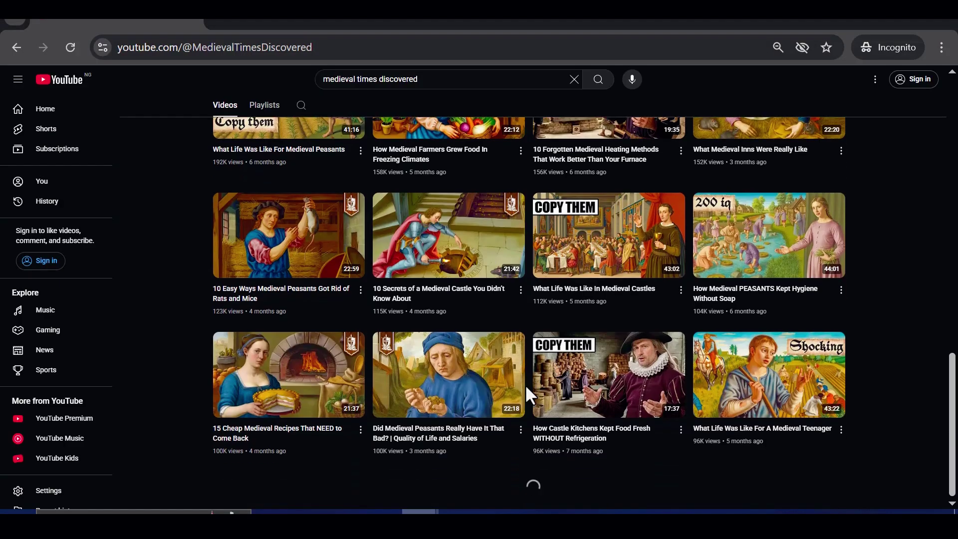
scroll(527, 394, up, 6)
scroll(411, 333, up, 2)
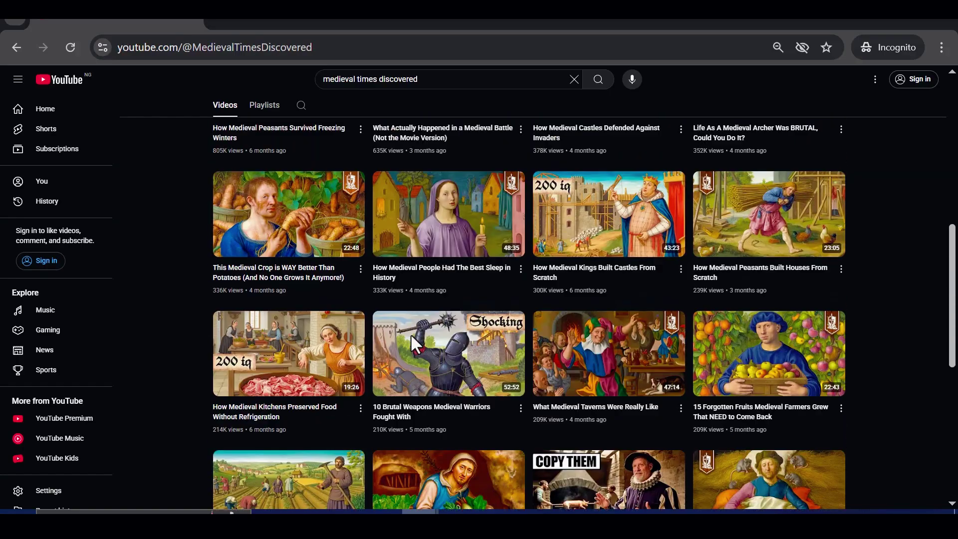
mouse_move(427, 212)
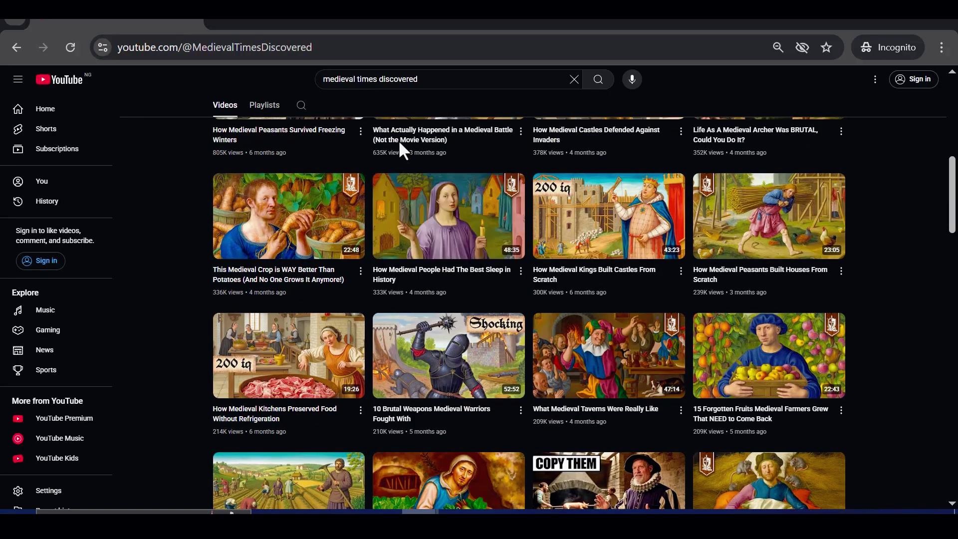
scroll(561, 359, down, 9)
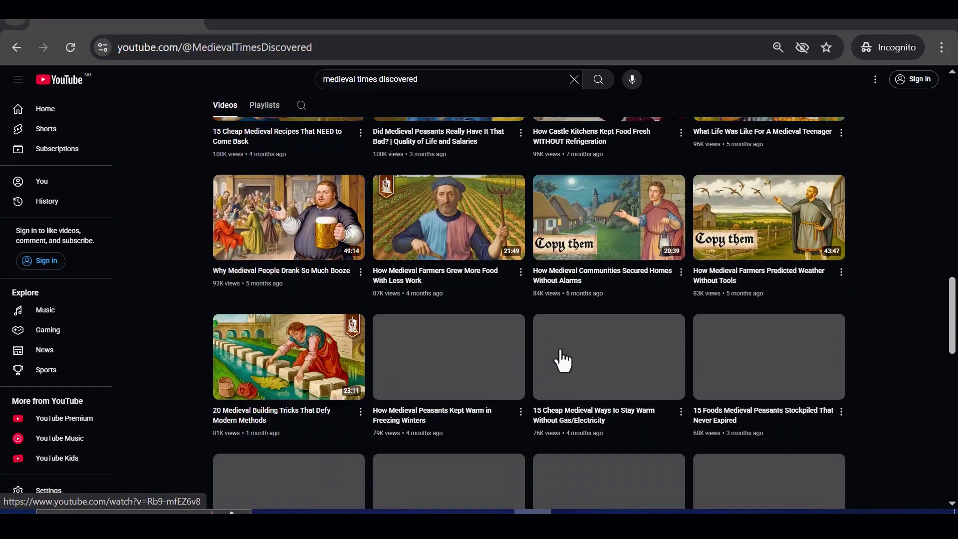